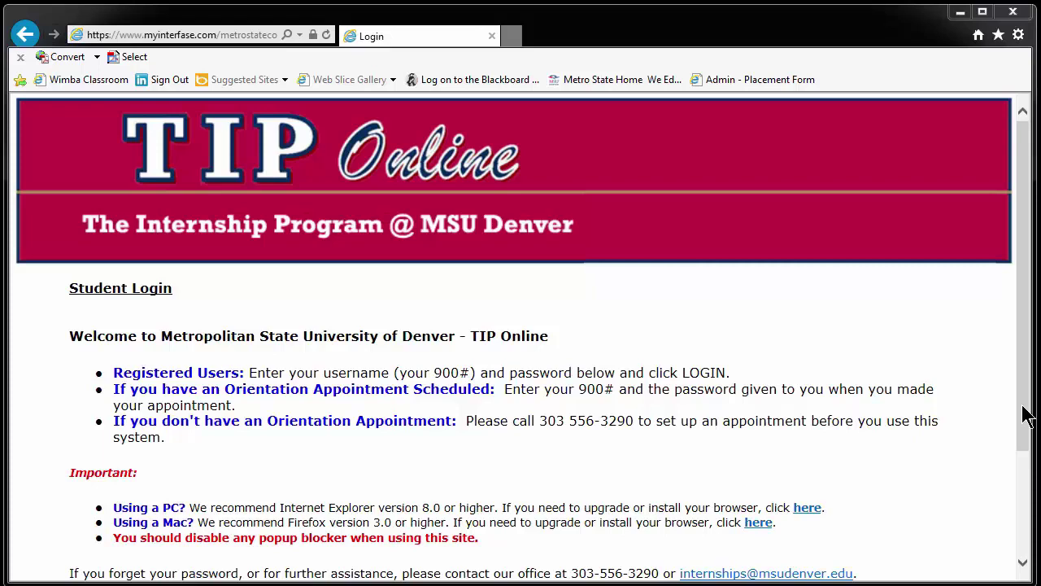
Log into TIP Online with the student 900 number and account password
{"action": "left_click_drag", "start_coordinate": [1026, 415], "coordinate": [1033, 519]}
{"action": "left_click", "coordinate": [582, 463]}
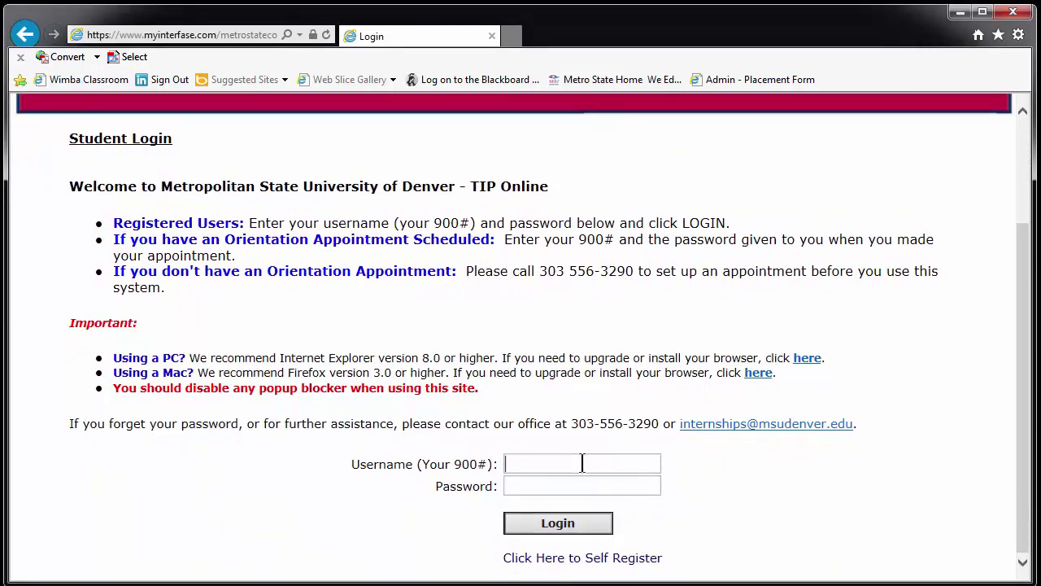
{"action": "type", "text": "900300000"}
{"action": "key", "text": "Tab"}
{"action": "type", "text": "********"}
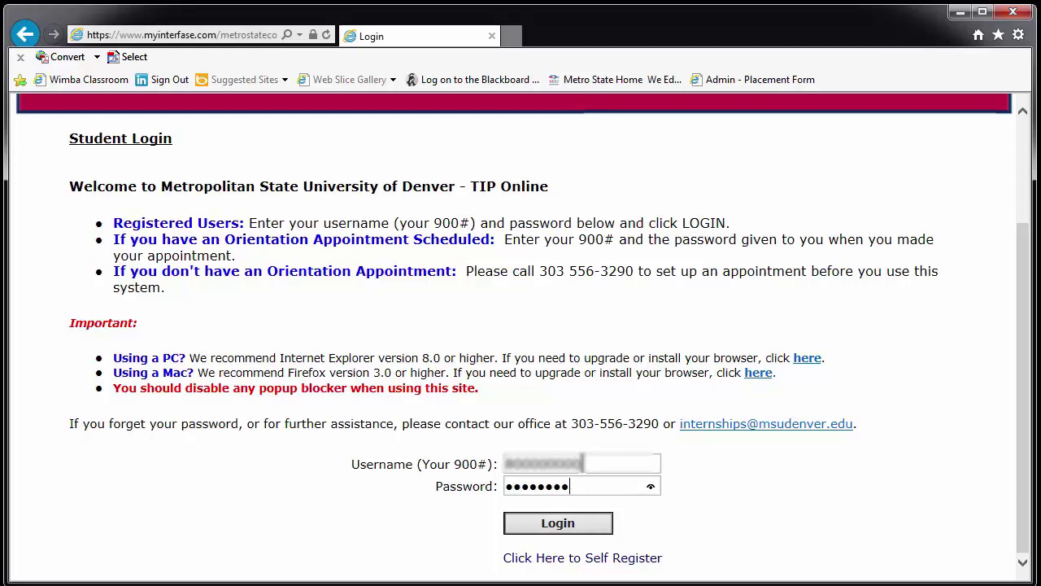
{"action": "left_click", "coordinate": [584, 524]}
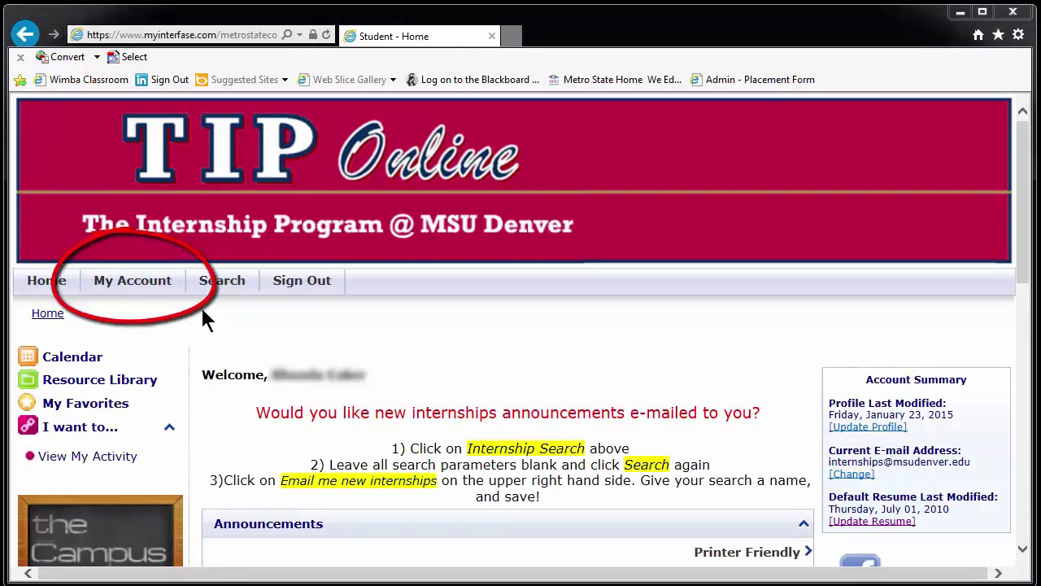
{"action": "mouse_move", "coordinate": [136, 284]}
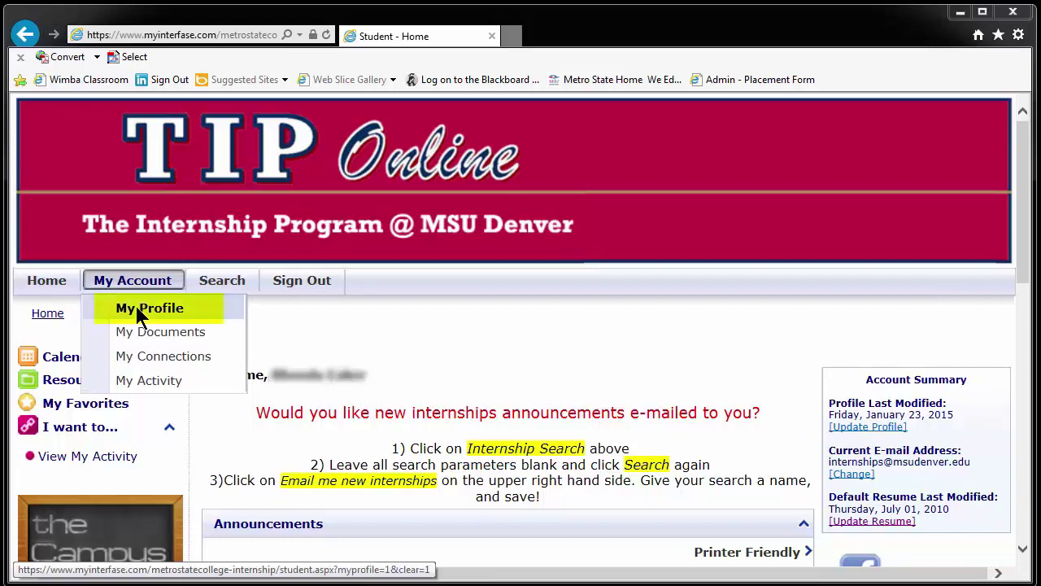
Open My Profile and scroll through the stored address, phone and e-mail details
{"action": "left_click", "coordinate": [136, 307]}
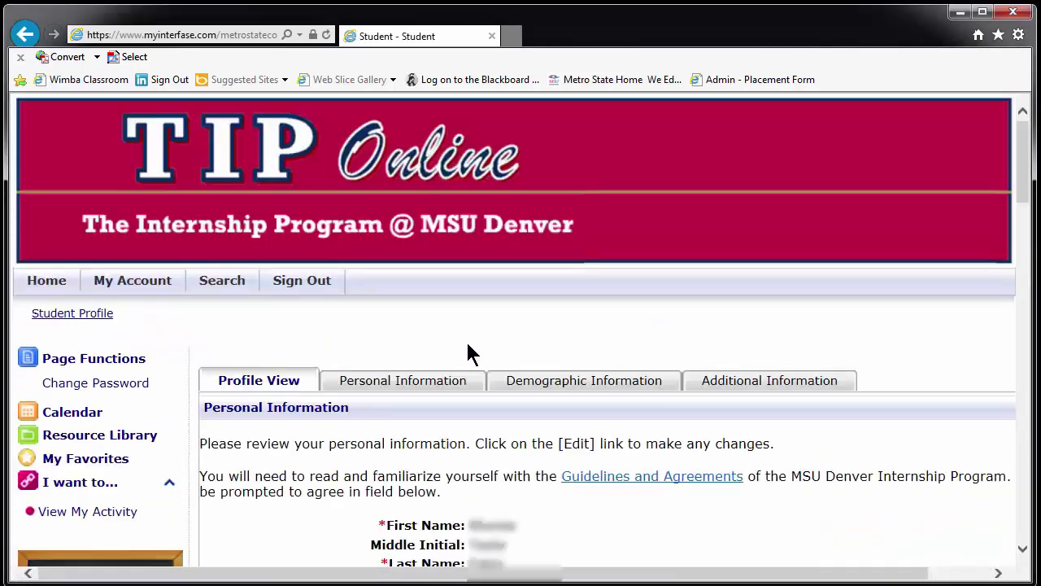
{"action": "scroll", "coordinate": [525, 351], "scroll_direction": "down", "scroll_amount": 1}
{"action": "scroll", "coordinate": [527, 352], "scroll_direction": "down", "scroll_amount": 4}
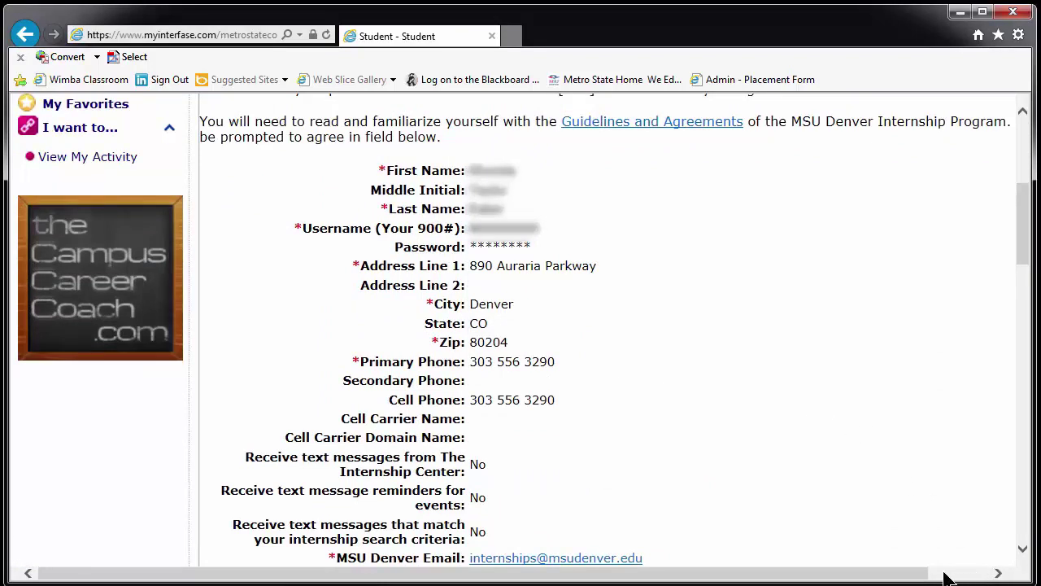
{"action": "left_click_drag", "start_coordinate": [928, 574], "coordinate": [980, 577]}
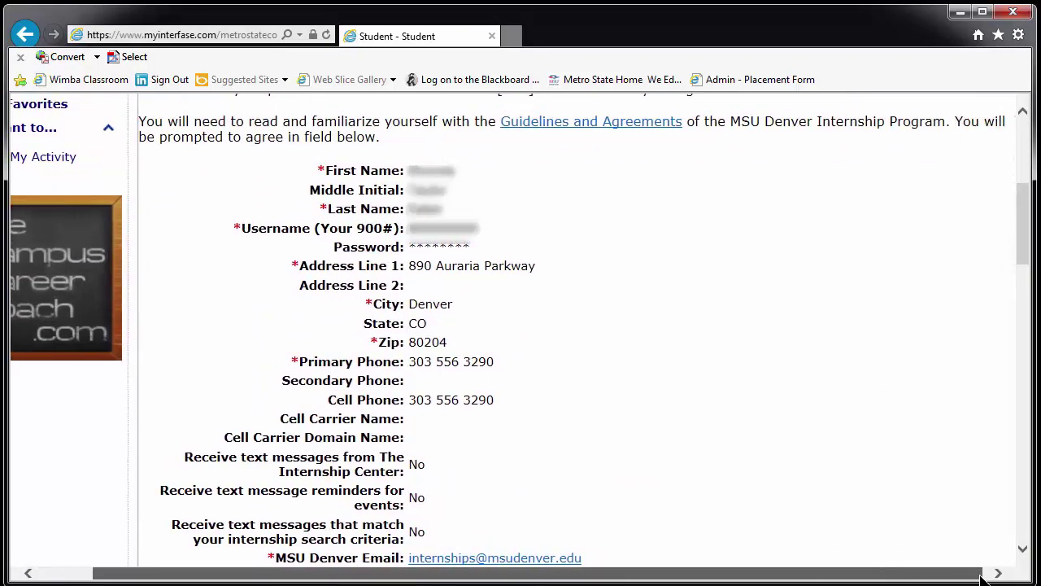
{"action": "scroll", "coordinate": [980, 550], "scroll_direction": "up", "scroll_amount": 1}
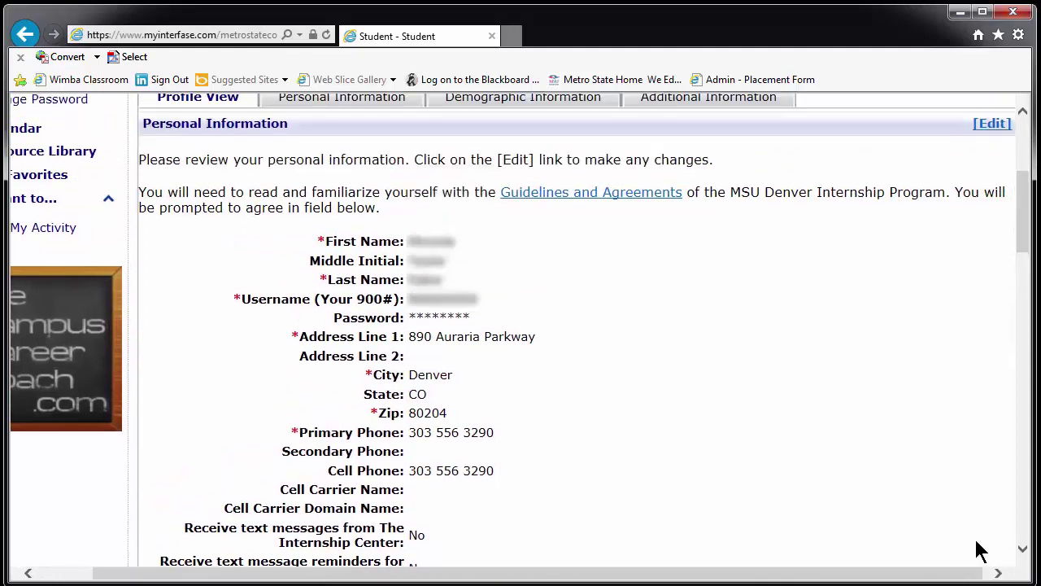
Edit the profile, enter and confirm a new password, save it, and acknowledge the confirmation
{"action": "left_click", "coordinate": [991, 126]}
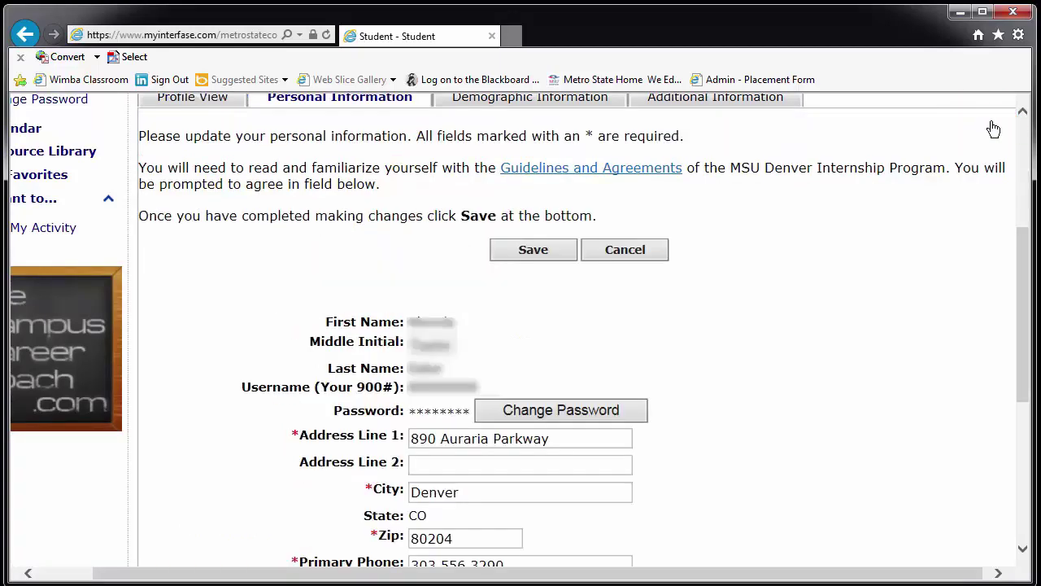
{"action": "left_click", "coordinate": [549, 403]}
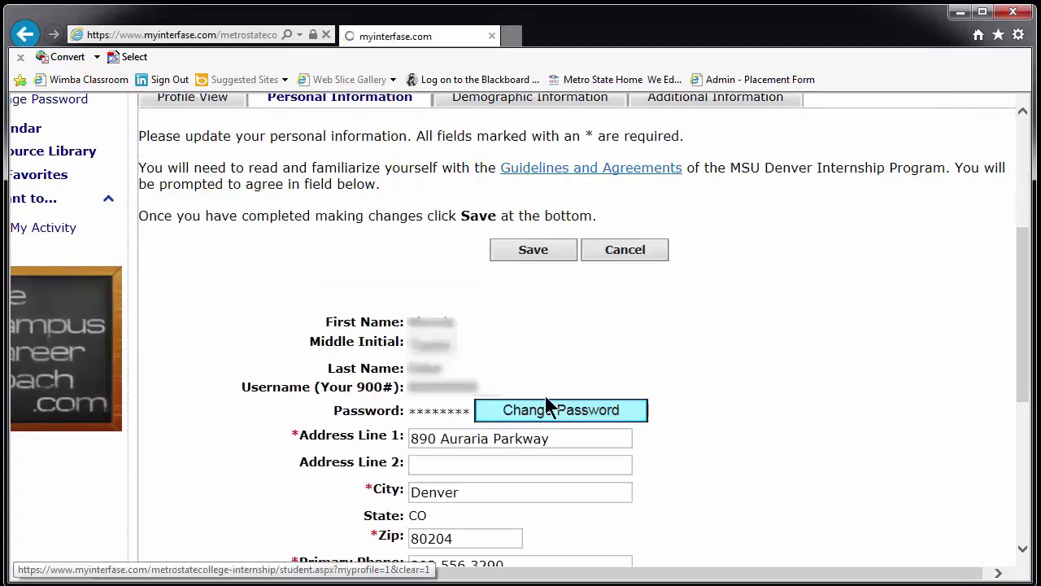
{"action": "left_click", "coordinate": [300, 413]}
{"action": "type", "text": "password"}
{"action": "left_click", "coordinate": [284, 453]}
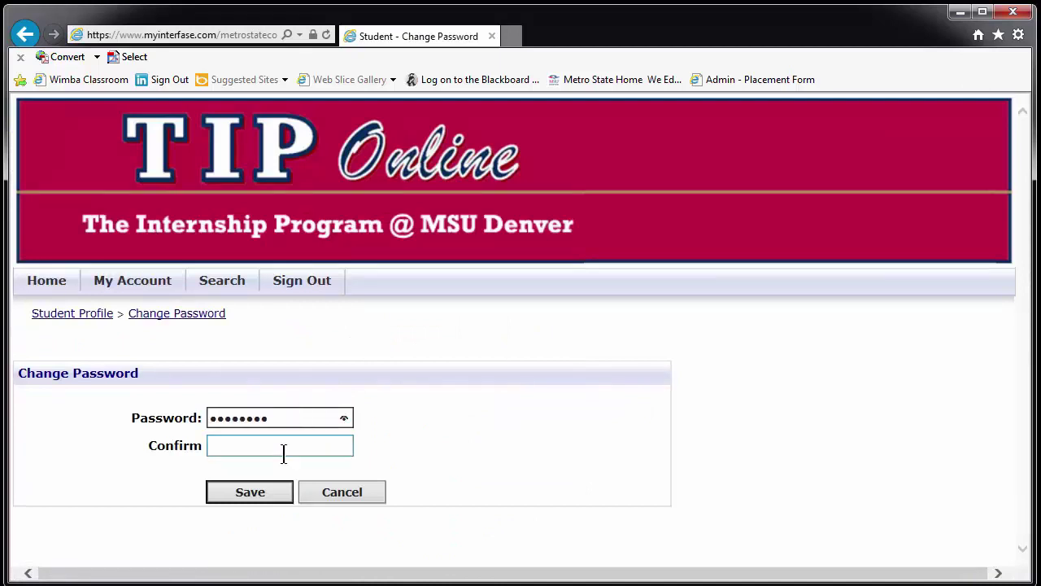
{"action": "type", "text": "password"}
{"action": "left_click", "coordinate": [249, 492]}
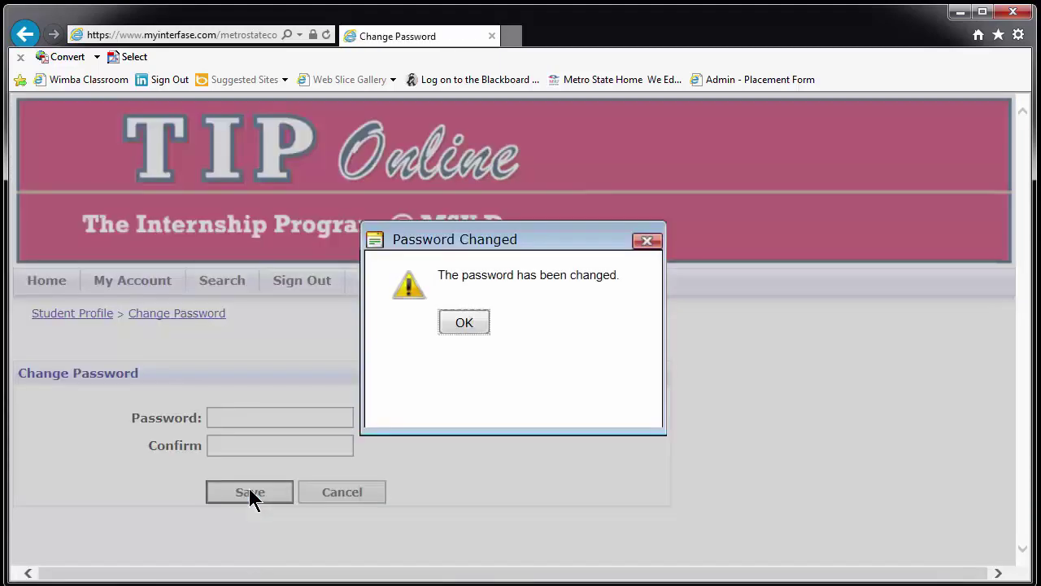
{"action": "left_click", "coordinate": [481, 318]}
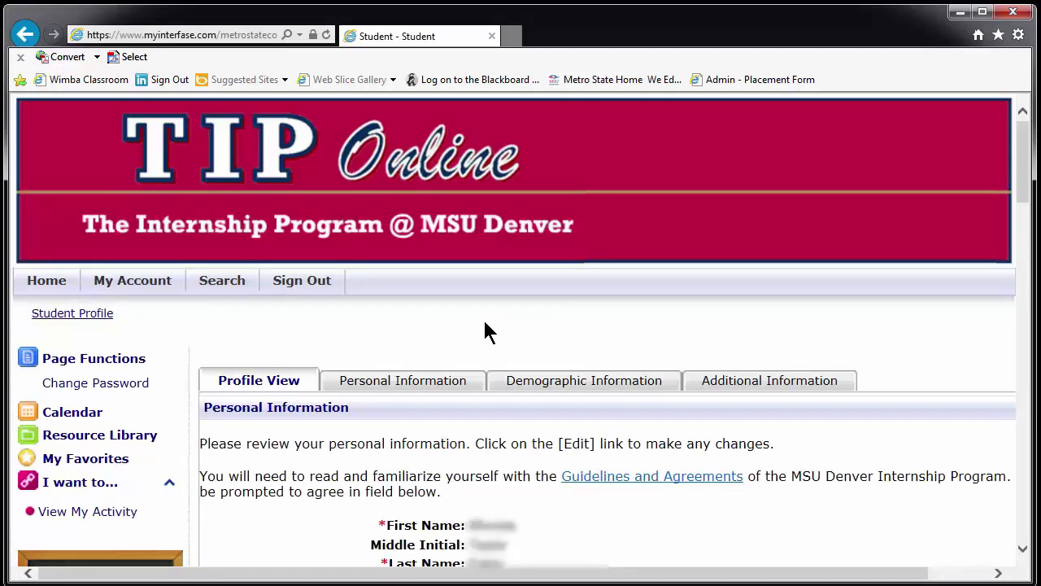
{"action": "scroll", "coordinate": [484, 326], "scroll_direction": "down", "scroll_amount": 2}
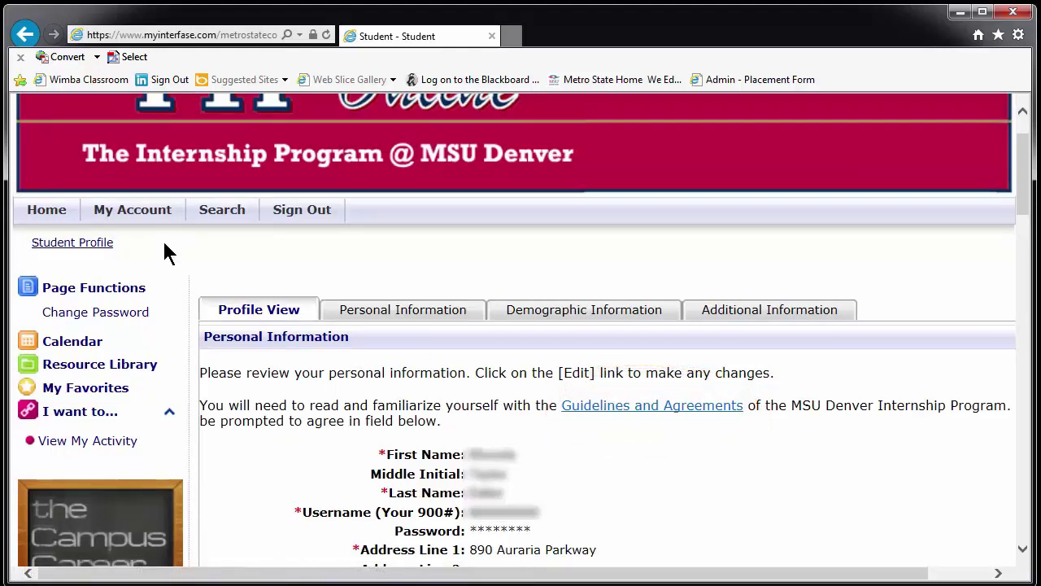
Open My Documents and scroll to the Employment Related Categories with saved resumes
{"action": "mouse_move", "coordinate": [160, 217]}
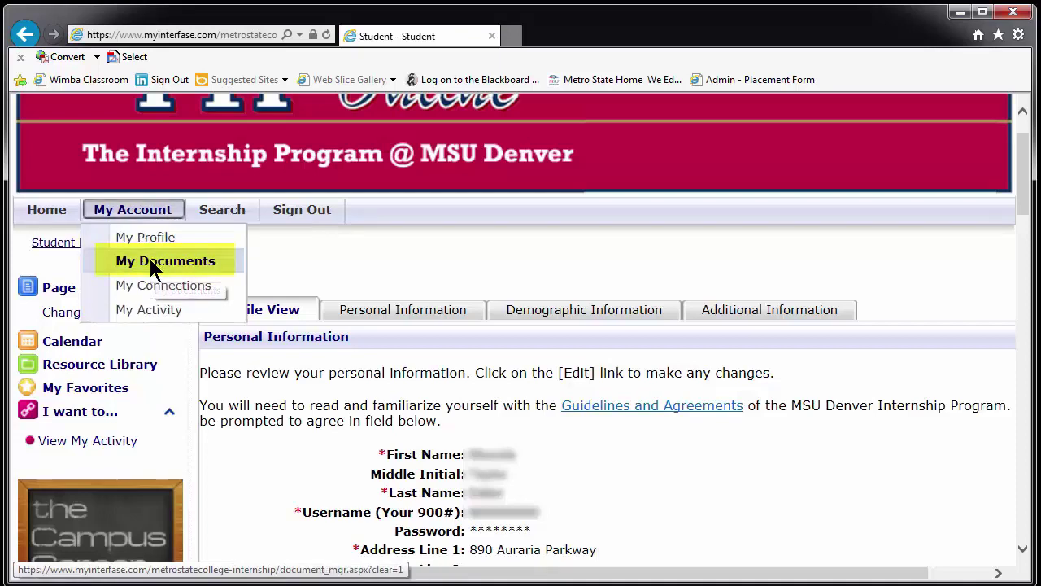
{"action": "left_click", "coordinate": [149, 260]}
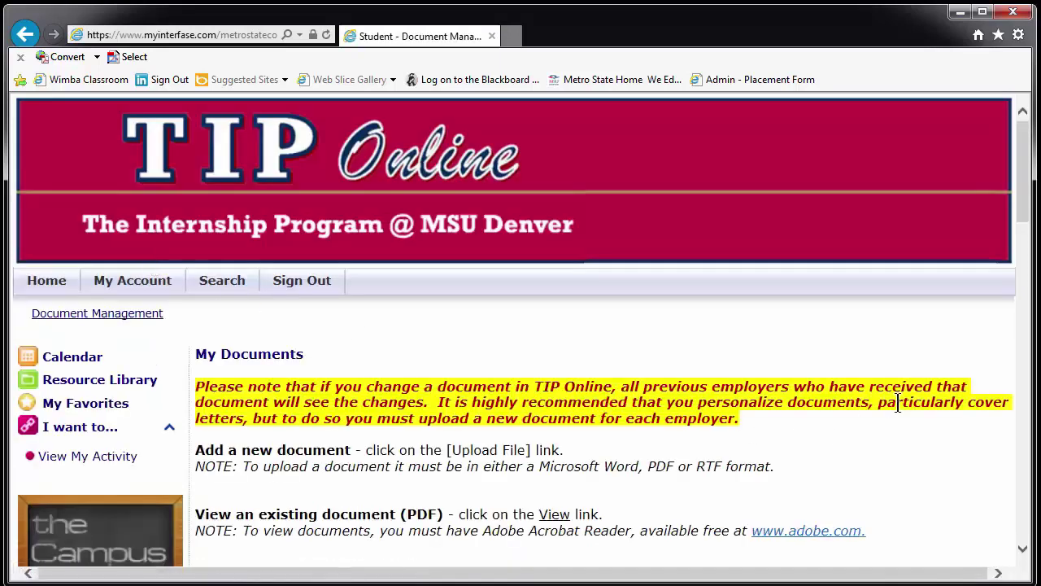
{"action": "left_click_drag", "start_coordinate": [1027, 217], "coordinate": [1035, 370]}
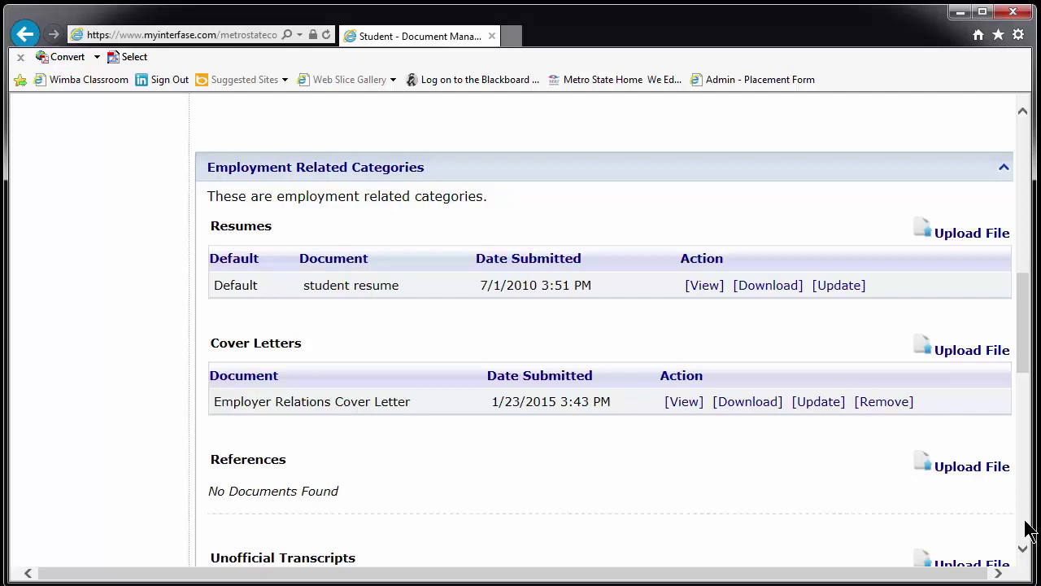
Under Resumes, upload the Management Resume file with document name 'Management Resume'
{"action": "left_click", "coordinate": [974, 234]}
{"action": "scroll", "coordinate": [691, 305], "scroll_direction": "down", "scroll_amount": 1}
{"action": "scroll", "coordinate": [691, 305], "scroll_direction": "down", "scroll_amount": 1}
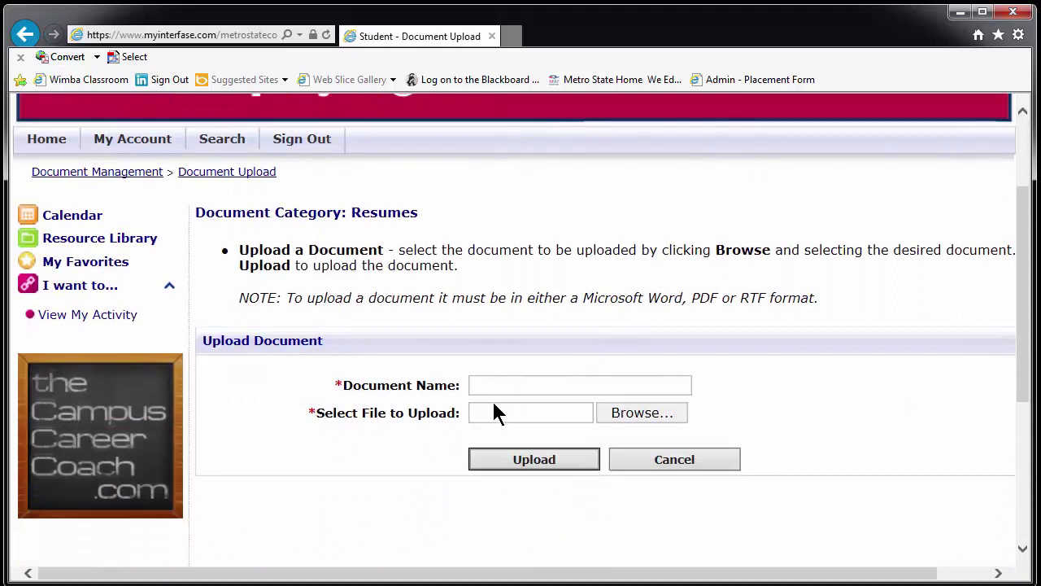
{"action": "left_click", "coordinate": [500, 387]}
{"action": "type", "text": "Management Resume"}
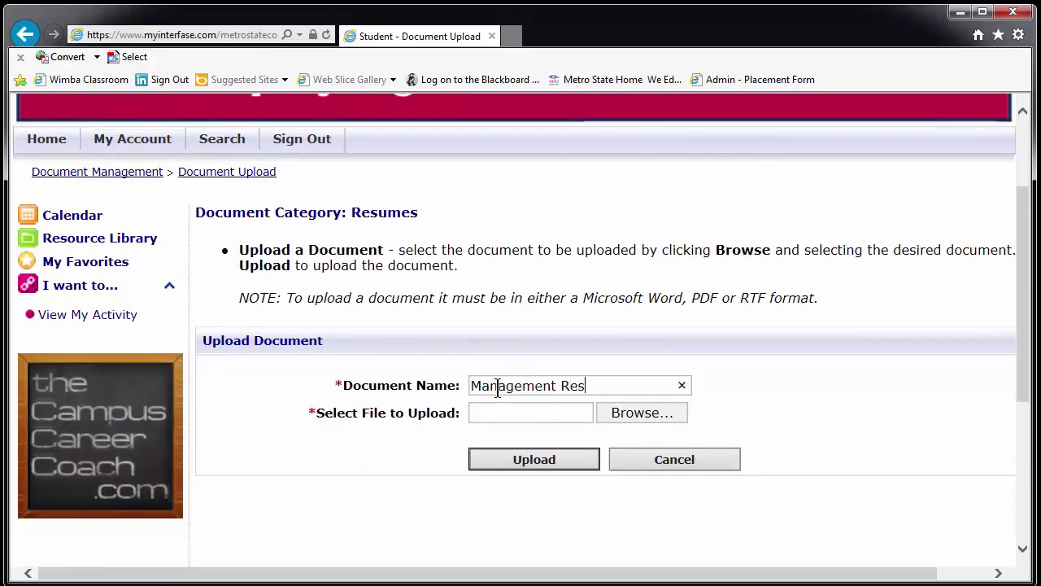
{"action": "left_click", "coordinate": [509, 415]}
{"action": "left_click", "coordinate": [633, 414]}
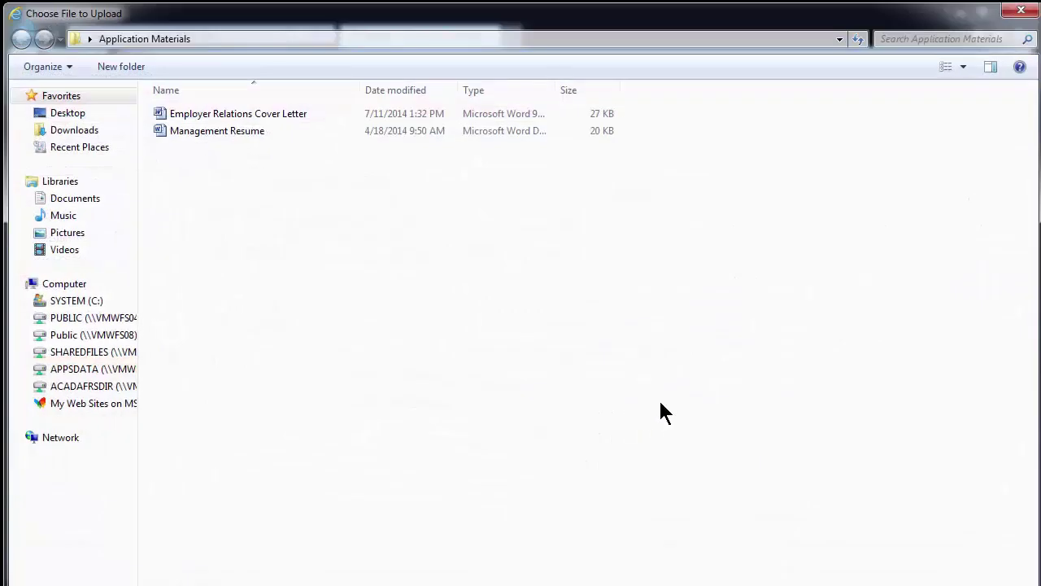
{"action": "double_click", "coordinate": [231, 137]}
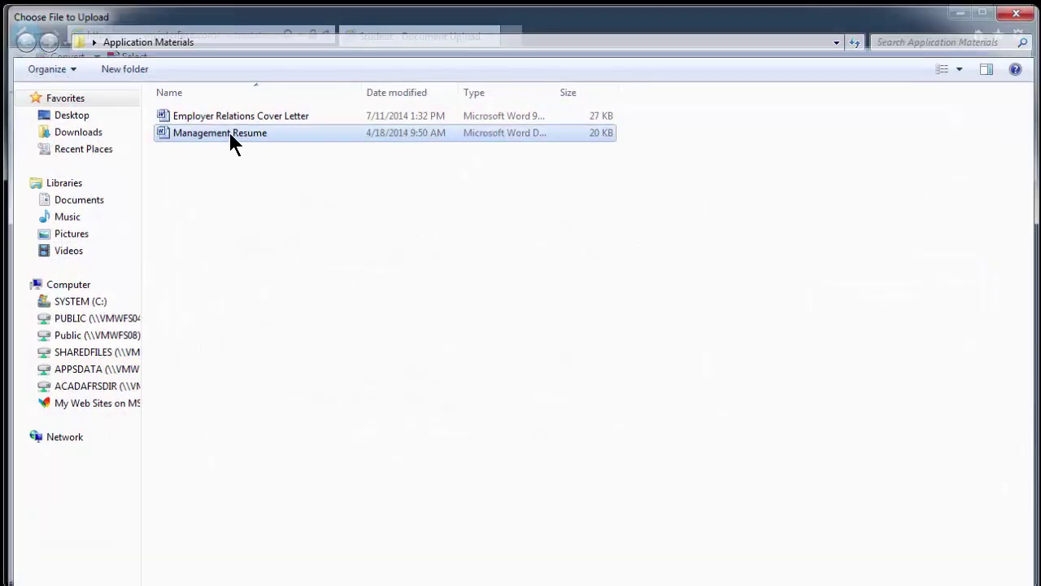
{"action": "left_click", "coordinate": [525, 457]}
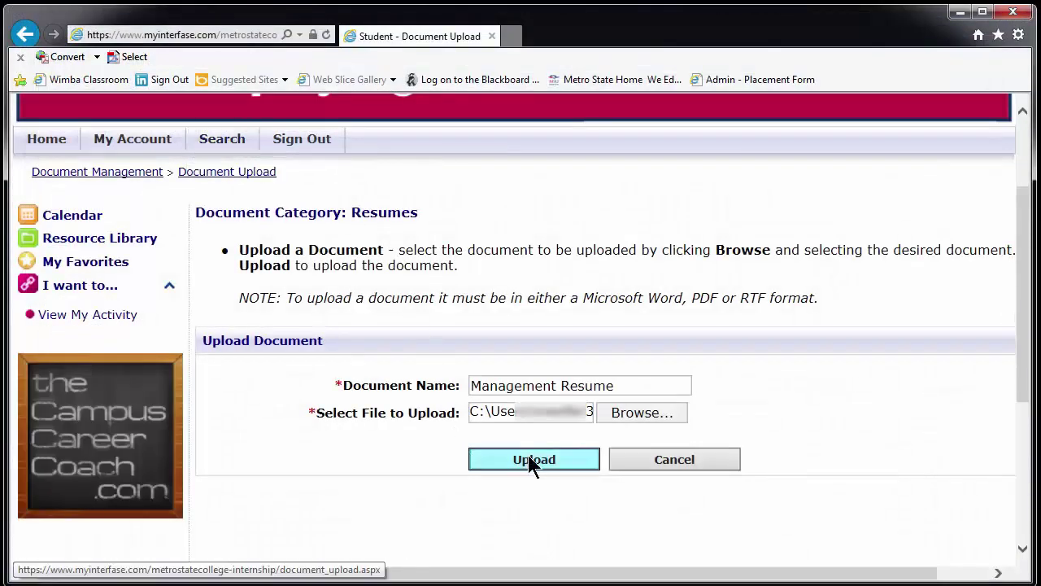
{"action": "scroll", "coordinate": [675, 423], "scroll_direction": "down", "scroll_amount": 4}
{"action": "scroll", "coordinate": [685, 424], "scroll_direction": "down", "scroll_amount": 5}
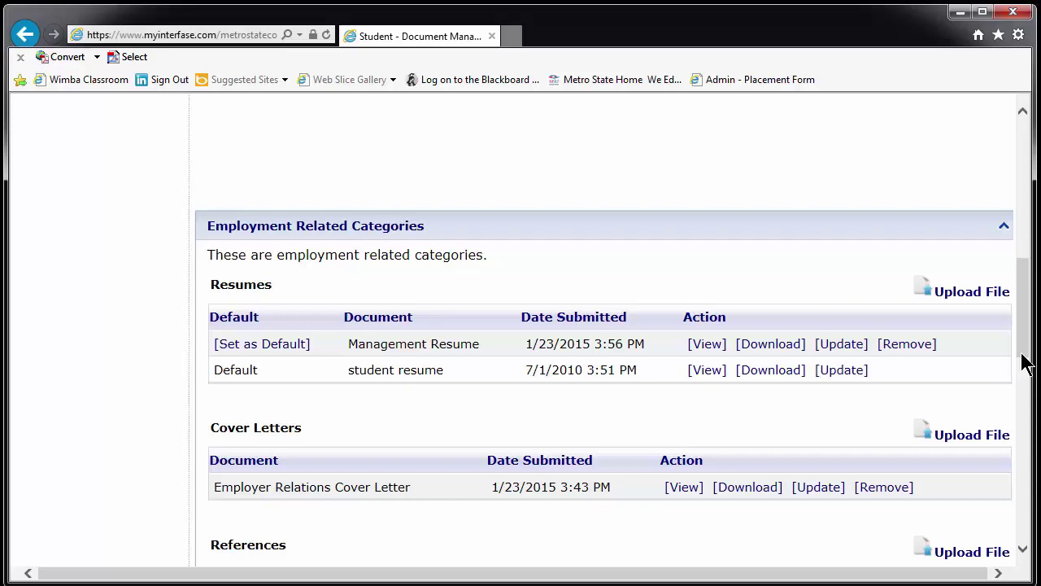
{"action": "scroll", "coordinate": [239, 332], "scroll_direction": "up", "scroll_amount": 10}
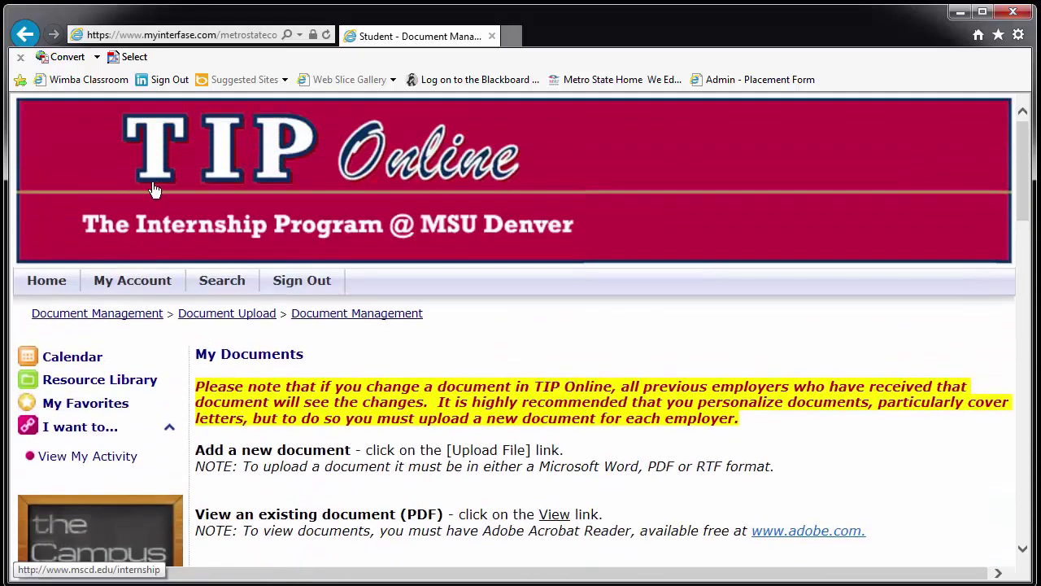
{"action": "mouse_move", "coordinate": [156, 280]}
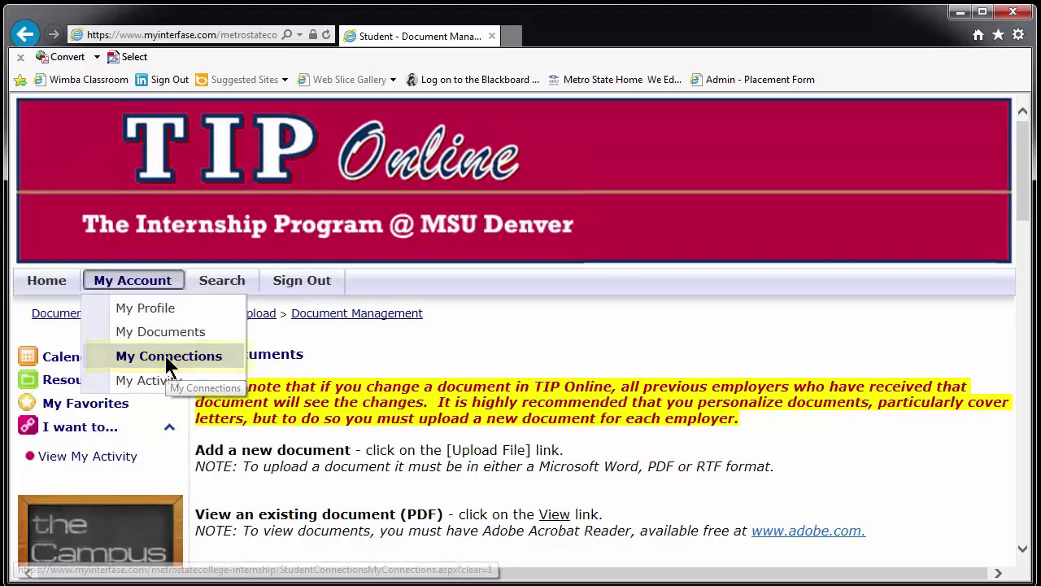
Look over My Connections, then go to Search > Internship Search
{"action": "left_click", "coordinate": [165, 356]}
{"action": "scroll", "coordinate": [599, 426], "scroll_direction": "down", "scroll_amount": 3}
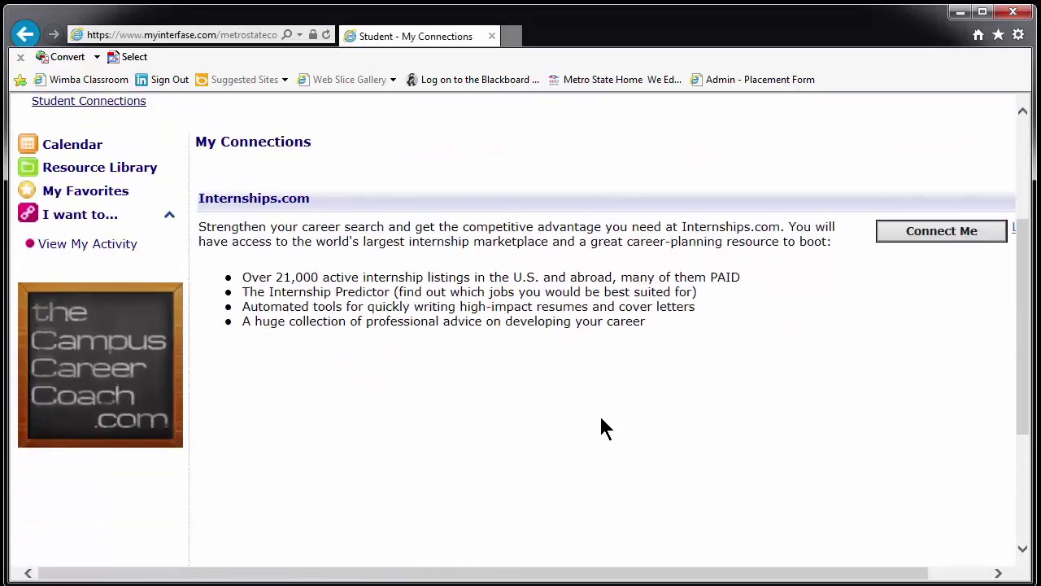
{"action": "scroll", "coordinate": [602, 429], "scroll_direction": "up", "scroll_amount": 3}
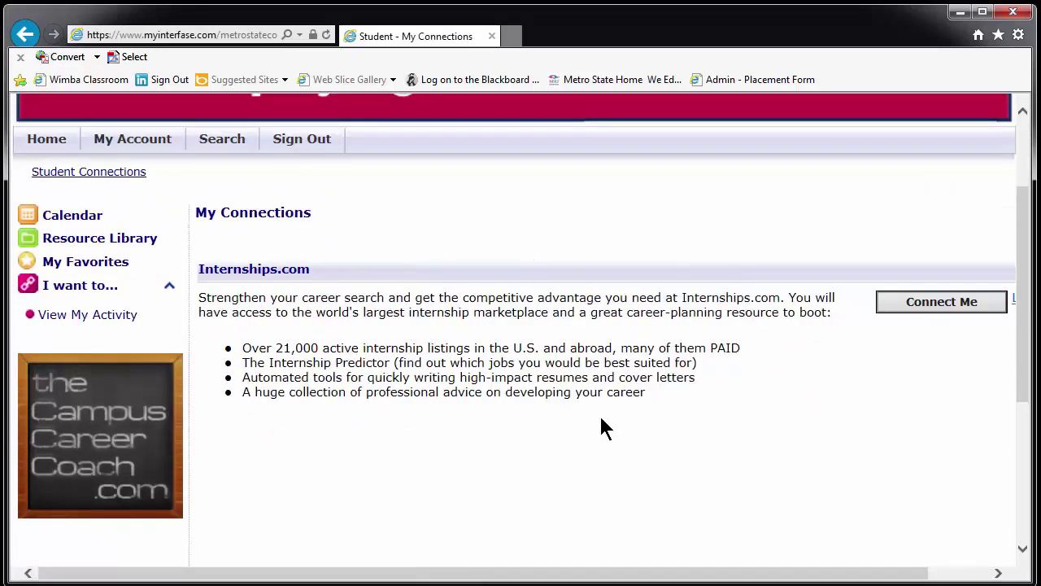
{"action": "mouse_move", "coordinate": [140, 218]}
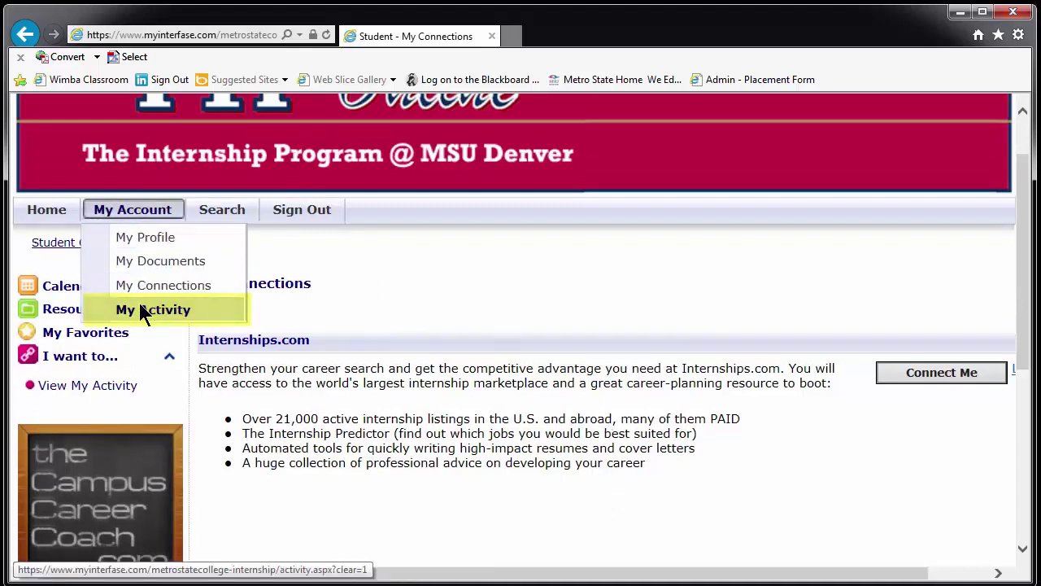
{"action": "mouse_move", "coordinate": [228, 210]}
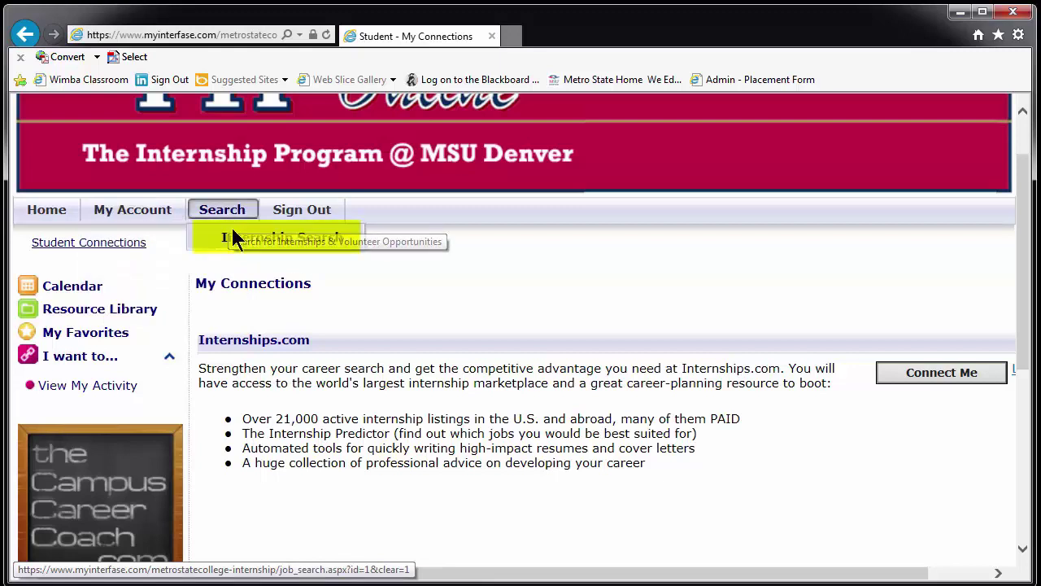
{"action": "left_click", "coordinate": [263, 244]}
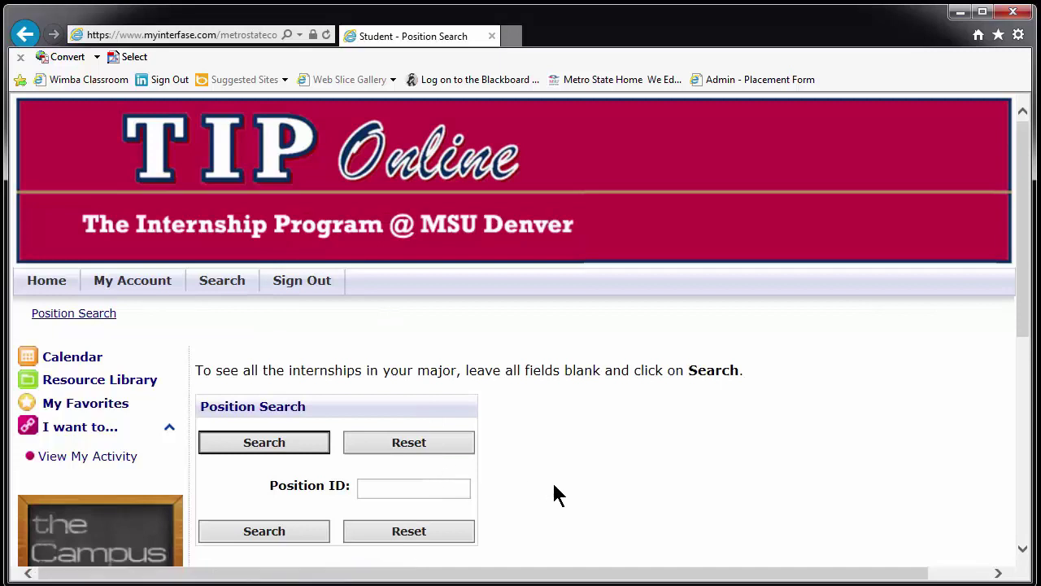
Search with all fields blank and scroll to the 607 internship results
{"action": "scroll", "coordinate": [553, 487], "scroll_direction": "down", "scroll_amount": 1}
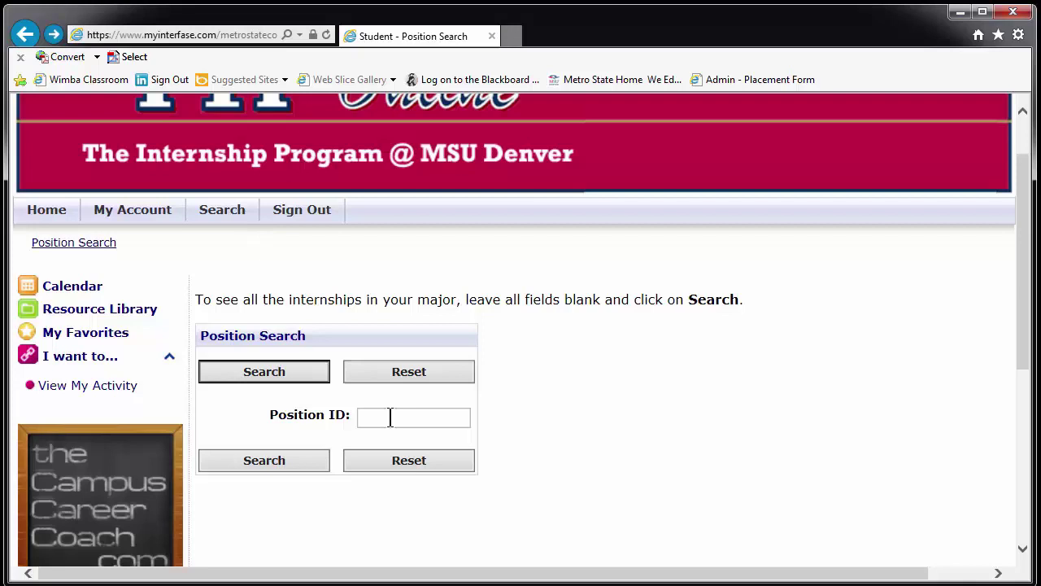
{"action": "left_click", "coordinate": [285, 459]}
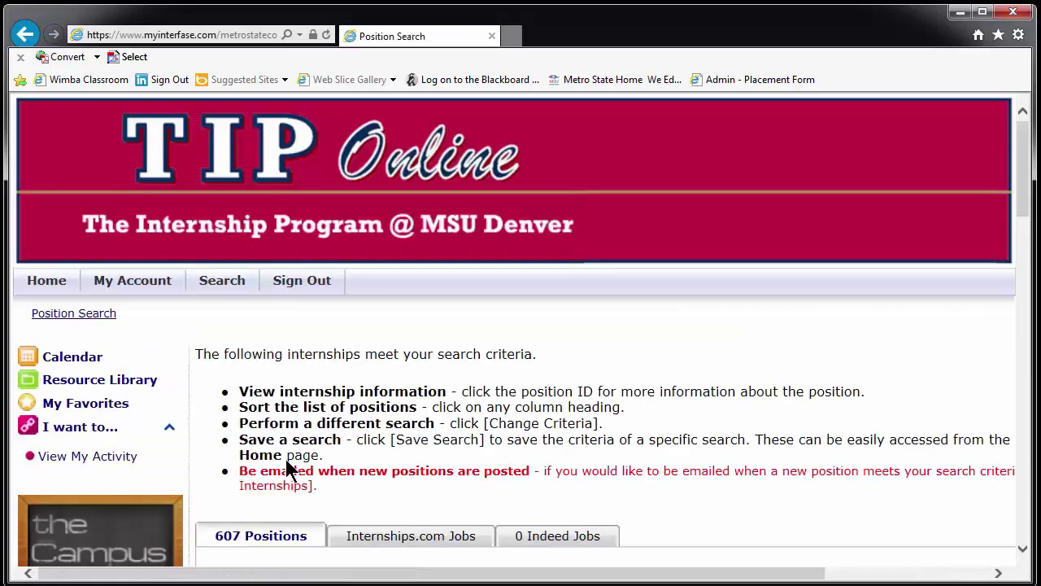
{"action": "scroll", "coordinate": [286, 461], "scroll_direction": "down", "scroll_amount": 5}
{"action": "scroll", "coordinate": [301, 466], "scroll_direction": "down", "scroll_amount": 3}
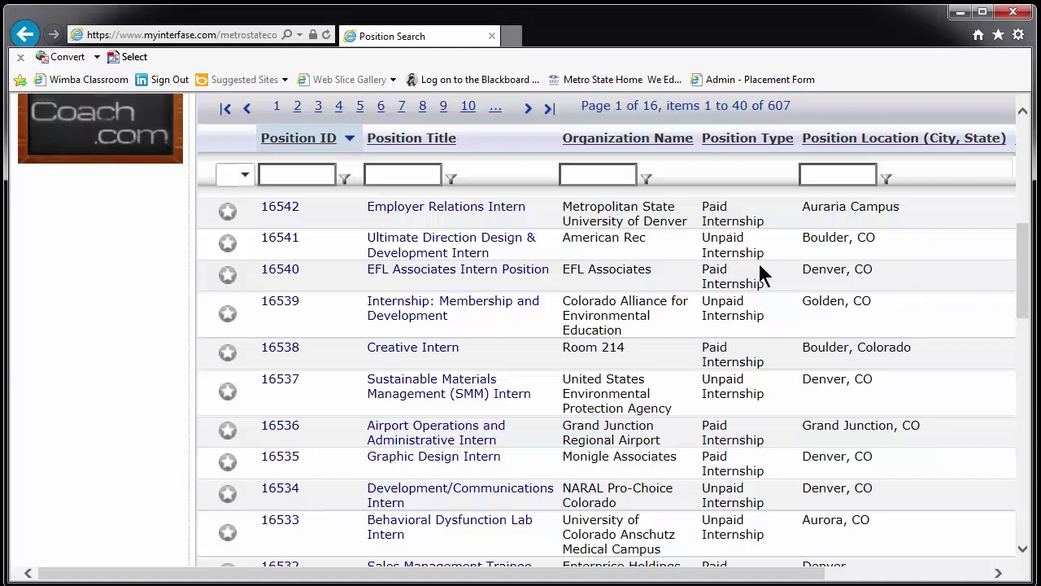
Read the Employer Relations Intern (16542) job profile, then choose Submit Resume
{"action": "left_click", "coordinate": [455, 213]}
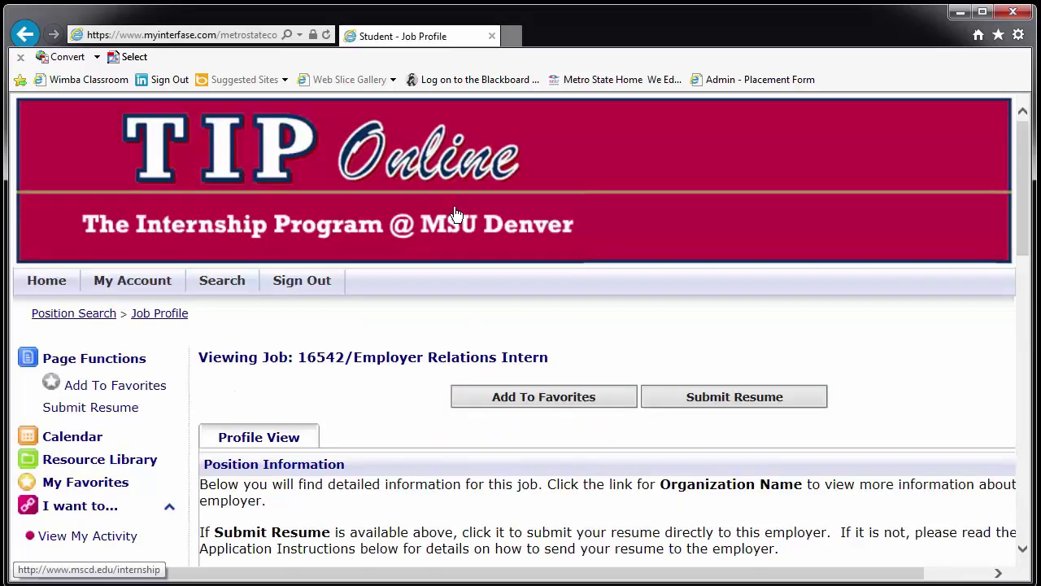
{"action": "scroll", "coordinate": [874, 351], "scroll_direction": "down", "scroll_amount": 2}
{"action": "scroll", "coordinate": [879, 350], "scroll_direction": "down", "scroll_amount": 5}
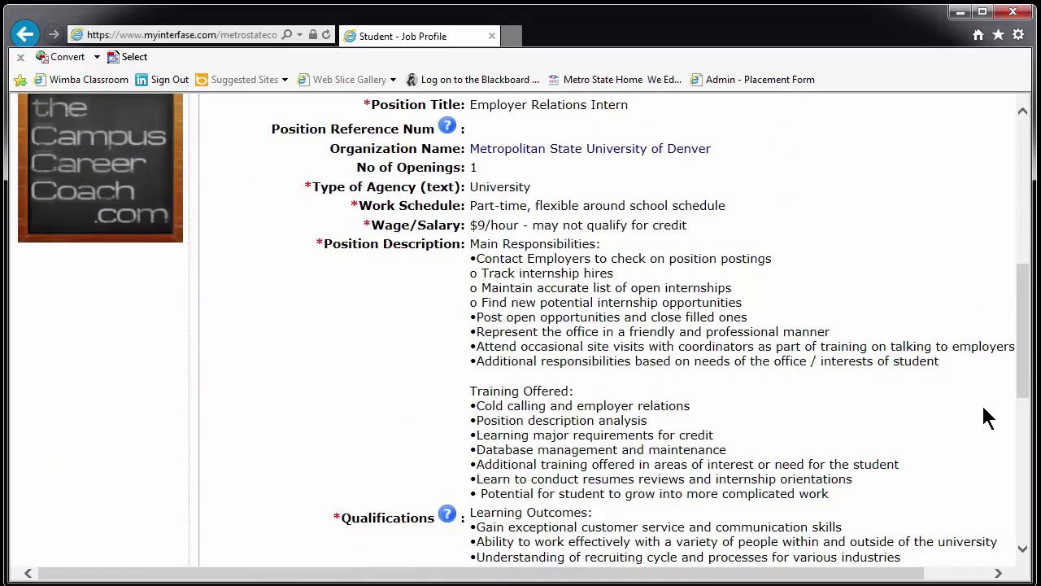
{"action": "scroll", "coordinate": [986, 418], "scroll_direction": "down", "scroll_amount": 3}
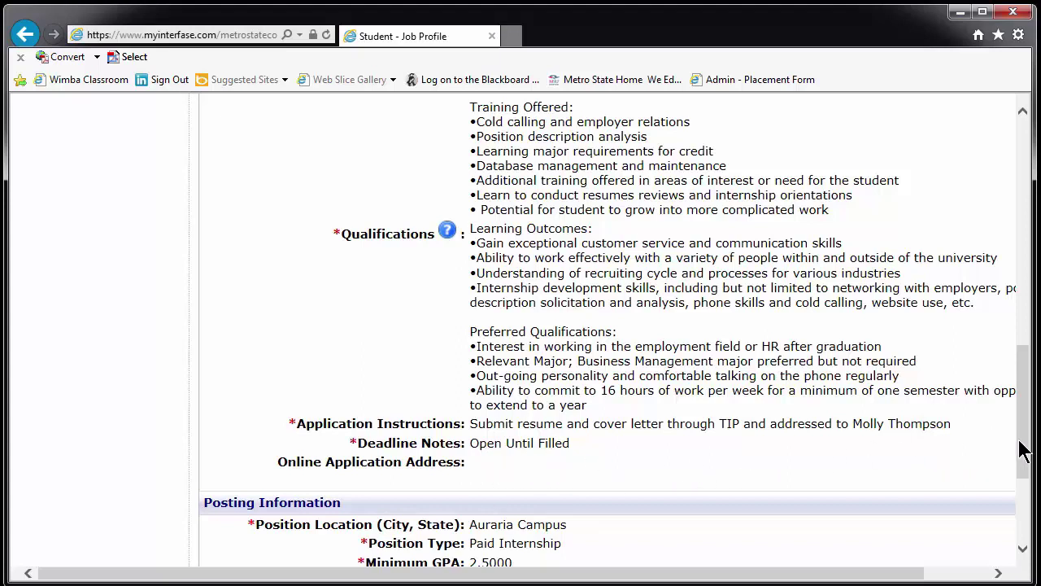
{"action": "scroll", "coordinate": [1022, 449], "scroll_direction": "up", "scroll_amount": 8}
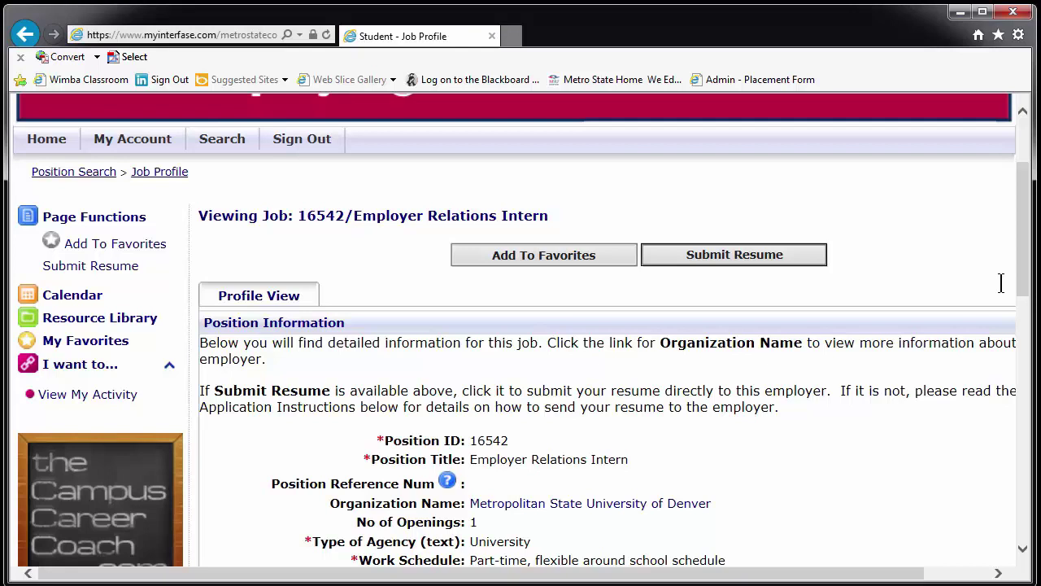
{"action": "left_click", "coordinate": [733, 258]}
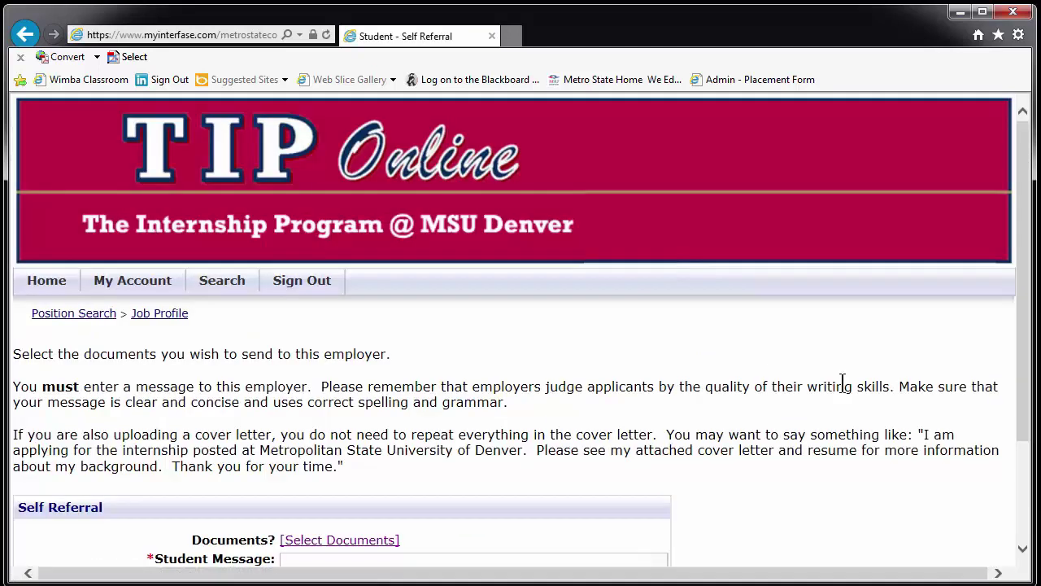
Paste the prepared hiring-manager letter into Student Message, then open Select Documents
{"action": "scroll", "coordinate": [842, 382], "scroll_direction": "down", "scroll_amount": 3}
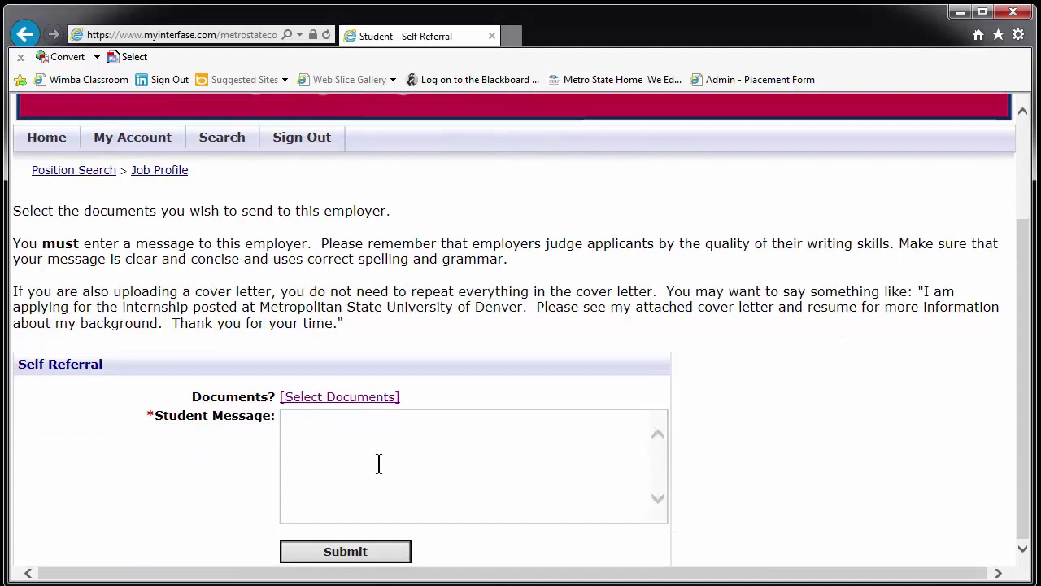
{"action": "right_click", "coordinate": [378, 464]}
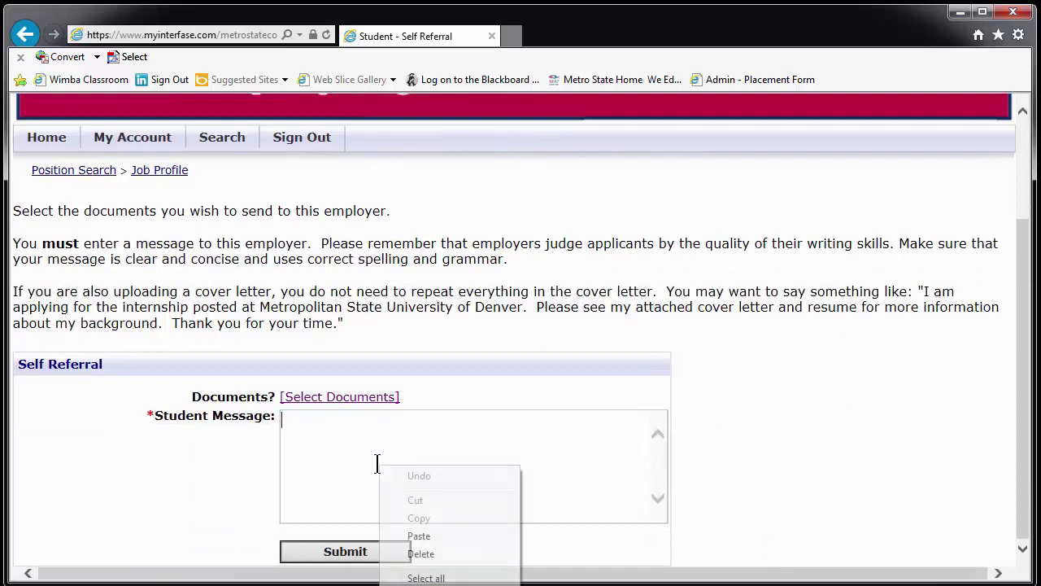
{"action": "left_click", "coordinate": [417, 534]}
{"action": "left_click_drag", "start_coordinate": [662, 478], "coordinate": [665, 453]}
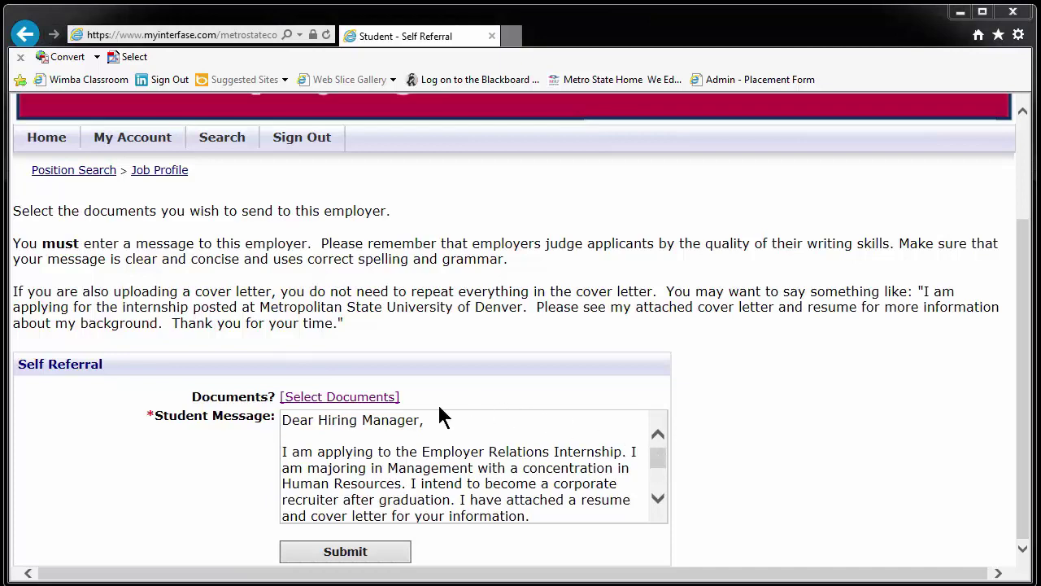
{"action": "left_click", "coordinate": [348, 397]}
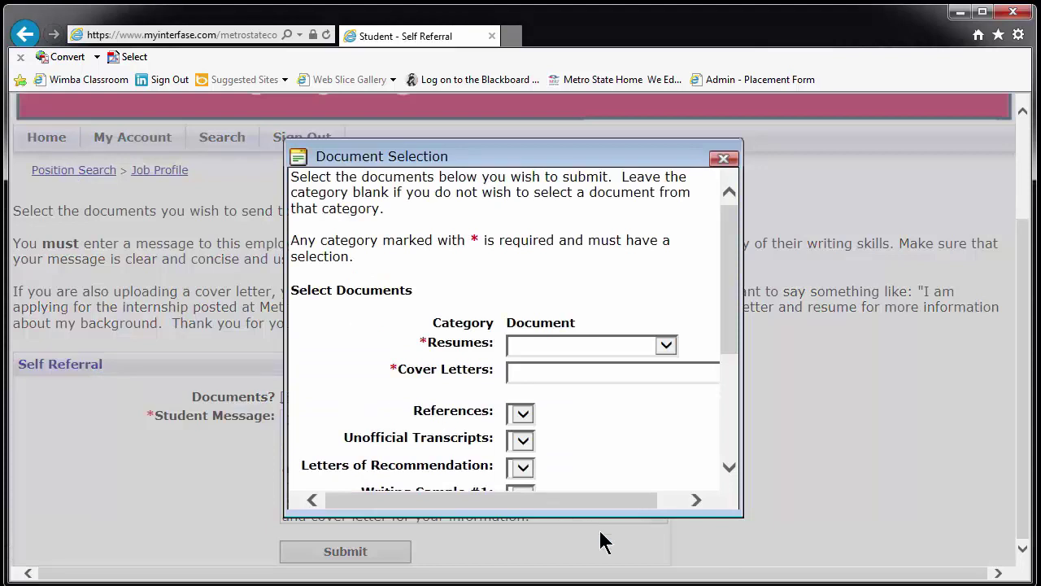
Pick Management Resume as the resume and Employer Relations Cover Letter as the cover letter
{"action": "left_click_drag", "start_coordinate": [610, 501], "coordinate": [649, 501]}
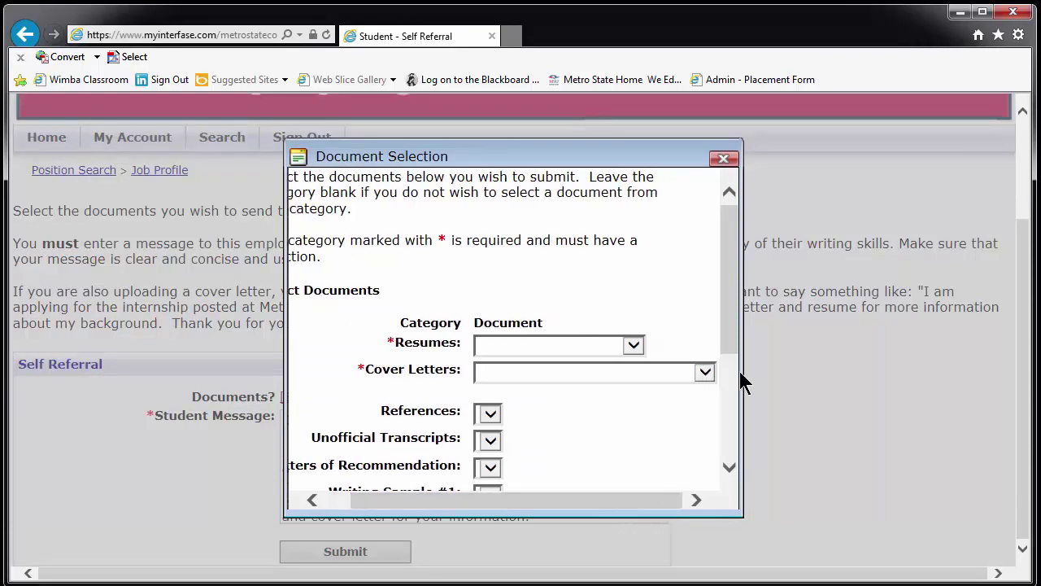
{"action": "scroll", "coordinate": [737, 348], "scroll_direction": "down", "scroll_amount": 2}
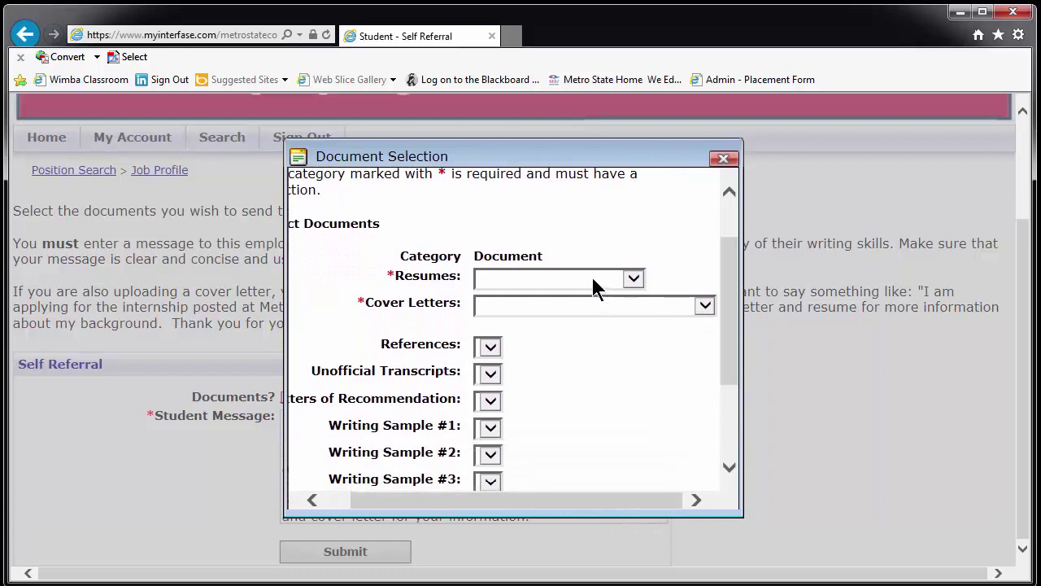
{"action": "left_click", "coordinate": [594, 280]}
{"action": "left_click", "coordinate": [578, 311]}
{"action": "left_click", "coordinate": [577, 308]}
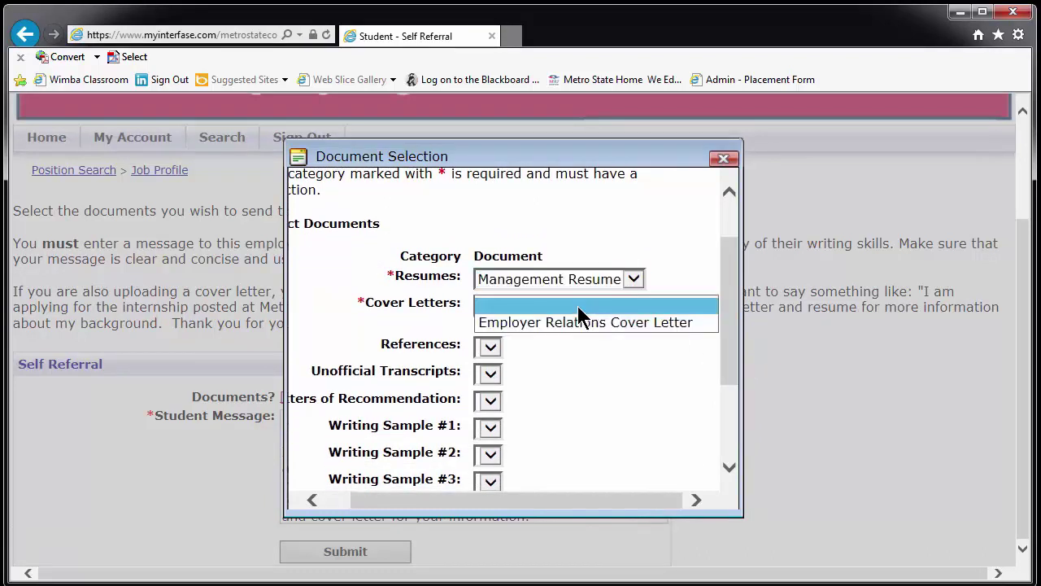
{"action": "left_click", "coordinate": [577, 320]}
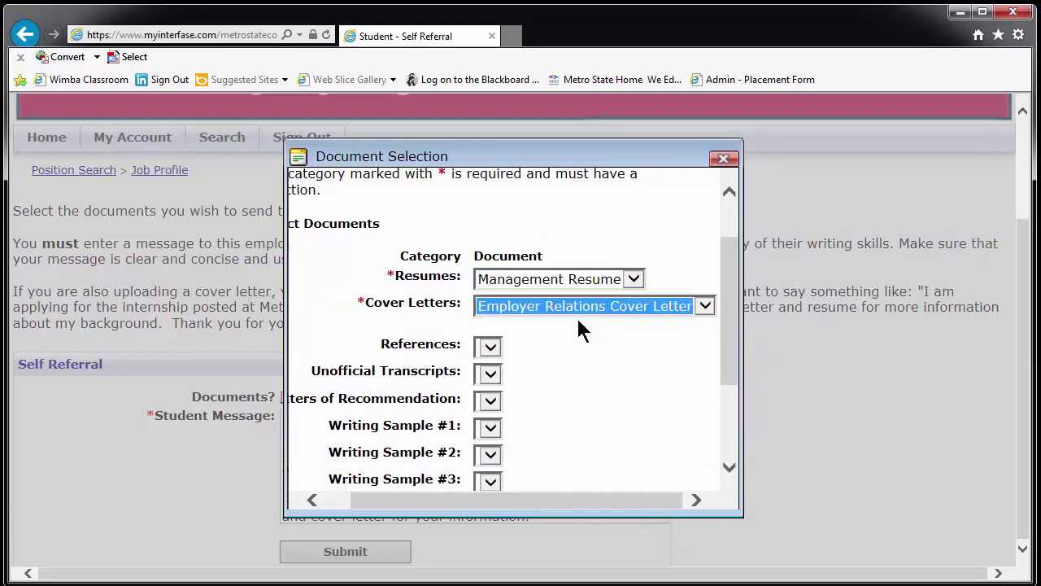
{"action": "left_click_drag", "start_coordinate": [734, 371], "coordinate": [739, 472]}
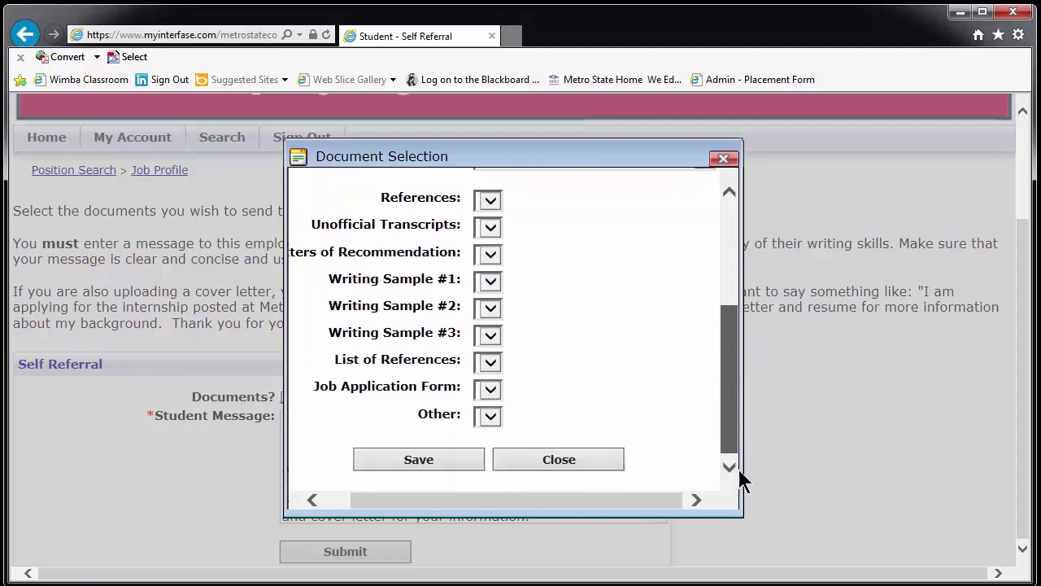
Save the selected documents and submit the resume referral to Employer Relations Intern posting 16542
{"action": "left_click", "coordinate": [460, 463]}
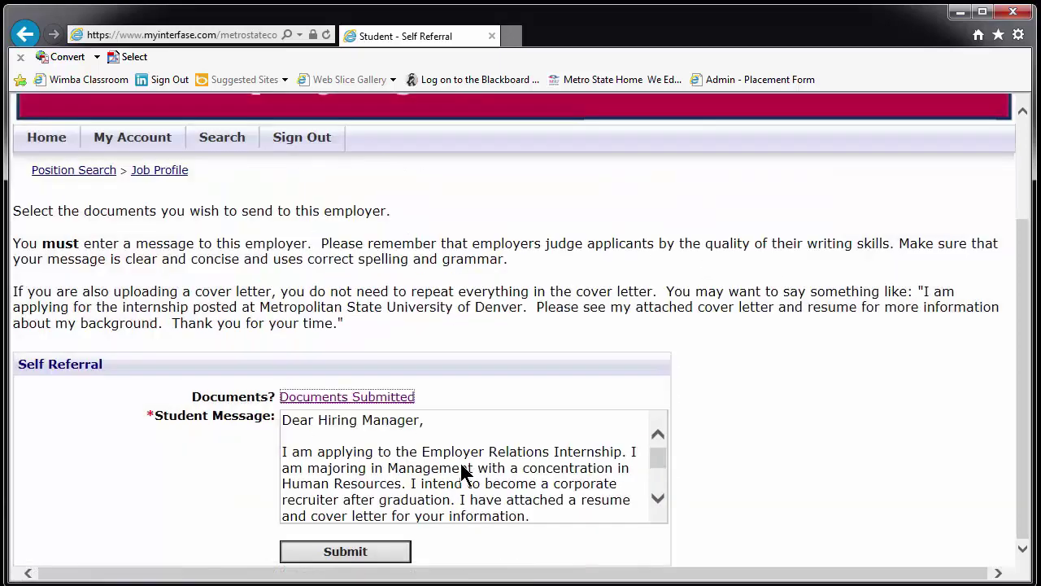
{"action": "scroll", "coordinate": [462, 469], "scroll_direction": "down", "scroll_amount": 3}
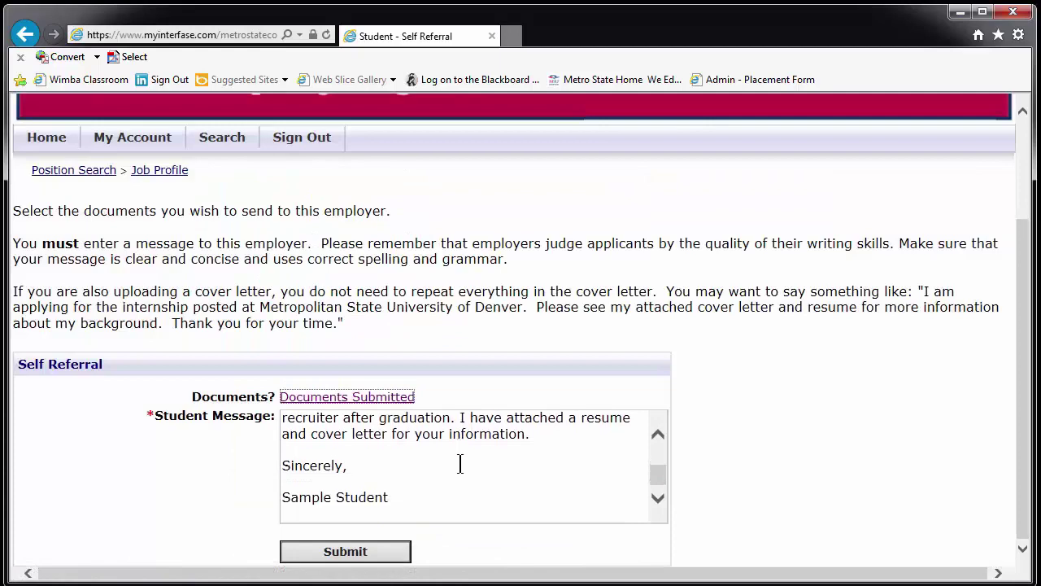
{"action": "left_click", "coordinate": [349, 557]}
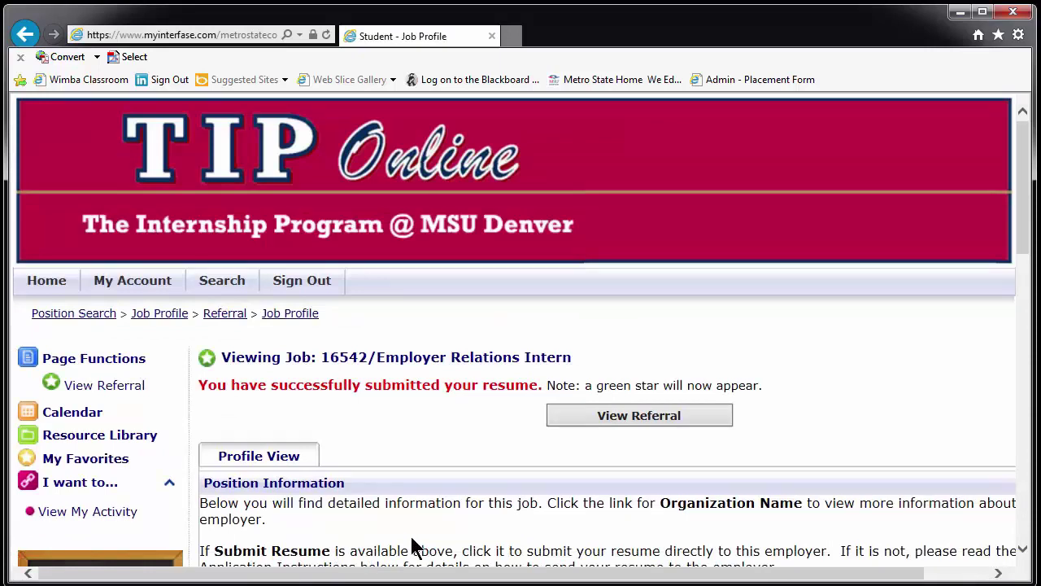
Check My Activity's Referrals tab for the 16542 Employer Relations Intern referral, then reopen Internship Search
{"action": "mouse_move", "coordinate": [142, 279]}
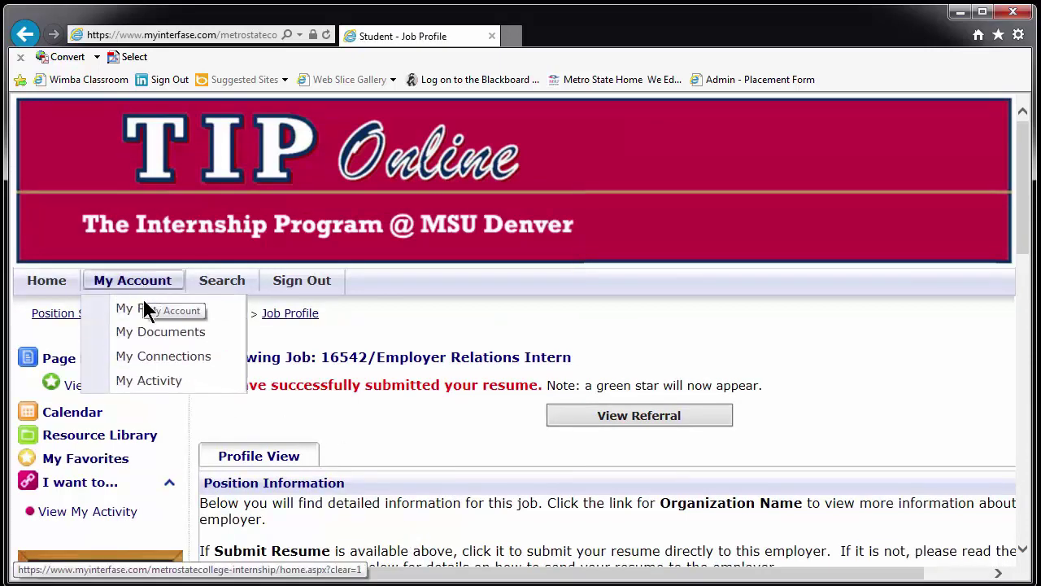
{"action": "left_click", "coordinate": [148, 380]}
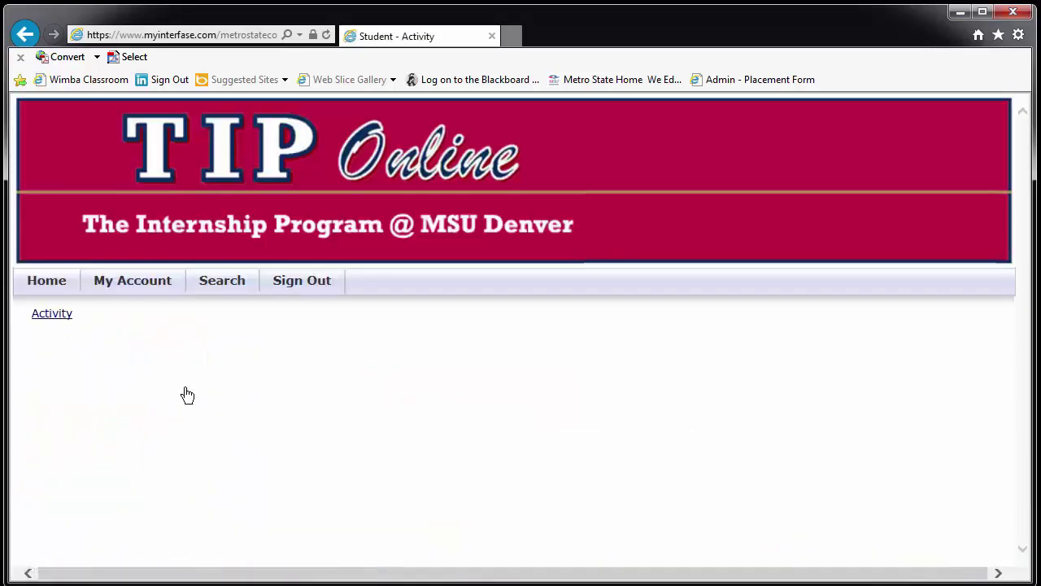
{"action": "scroll", "coordinate": [308, 410], "scroll_direction": "down", "scroll_amount": 6}
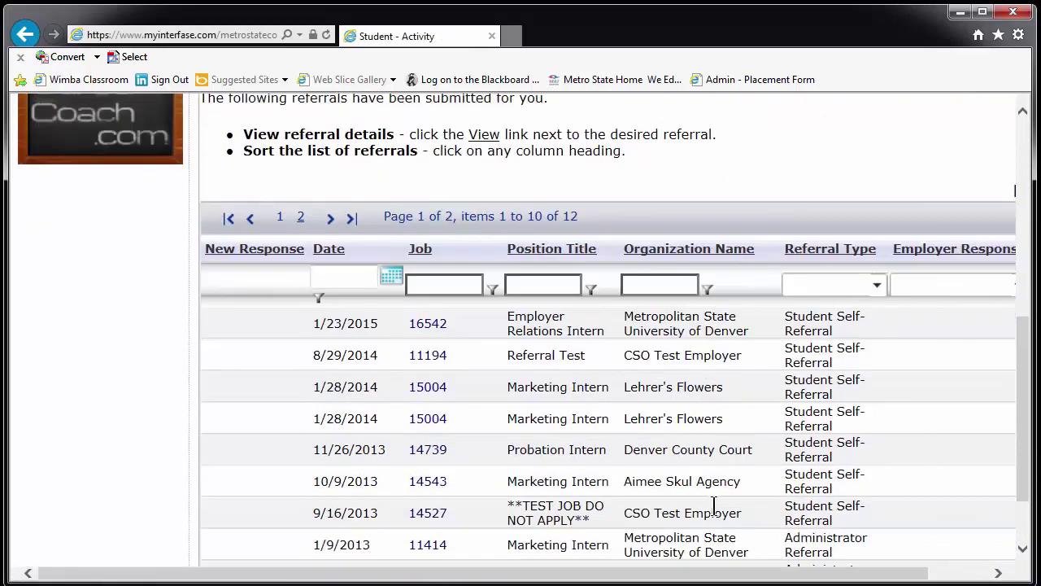
{"action": "scroll", "coordinate": [698, 502], "scroll_direction": "up", "scroll_amount": 3}
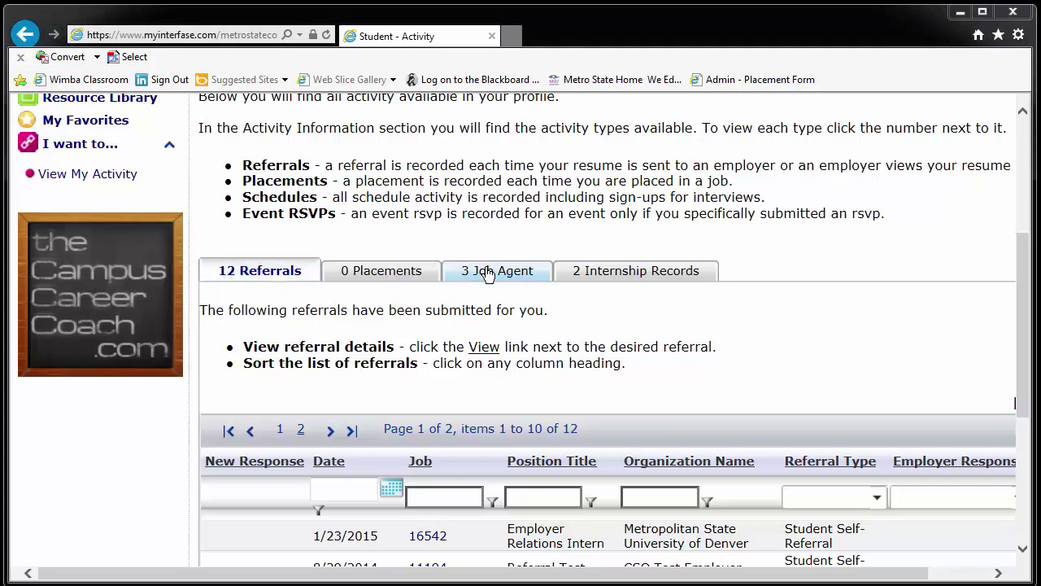
{"action": "left_click", "coordinate": [642, 279]}
{"action": "left_click", "coordinate": [1027, 154]}
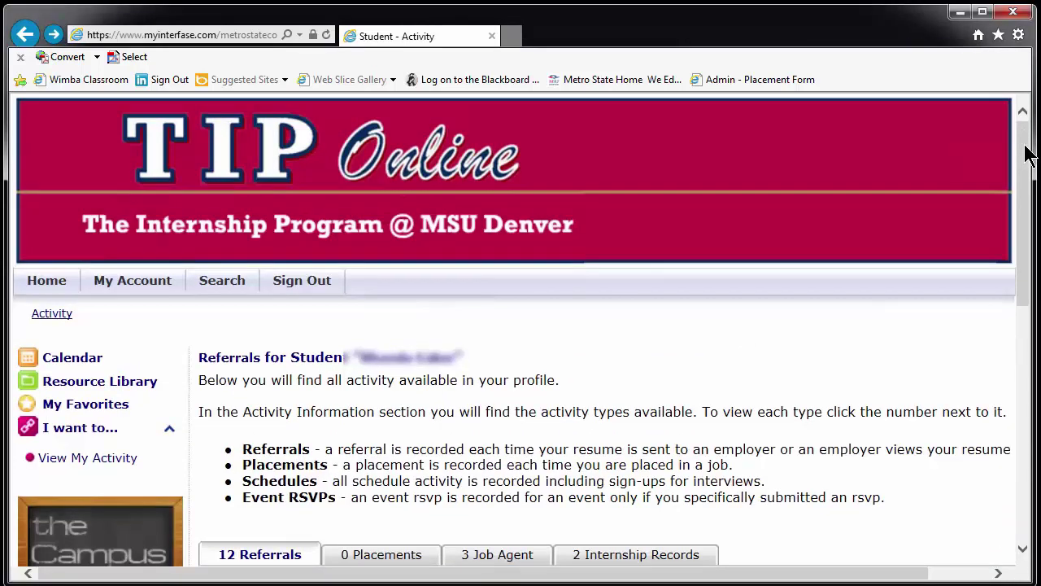
{"action": "left_click", "coordinate": [226, 282]}
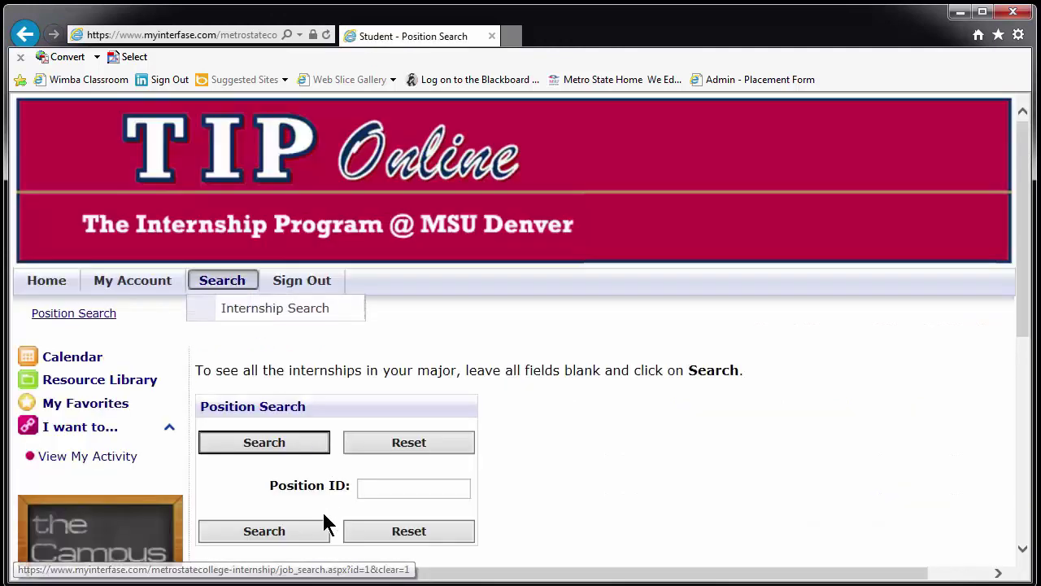
Run a blank search listing all 607 positions and choose Email Me New Internships
{"action": "left_click", "coordinate": [302, 537]}
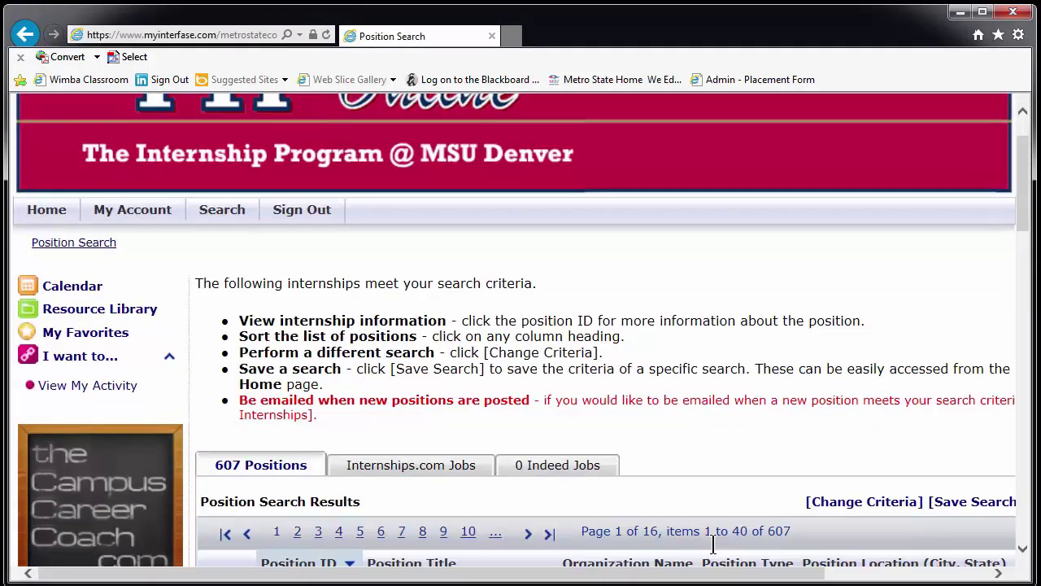
{"action": "scroll", "coordinate": [699, 561], "scroll_direction": "down", "scroll_amount": 2}
{"action": "left_click_drag", "start_coordinate": [614, 580], "coordinate": [777, 579]}
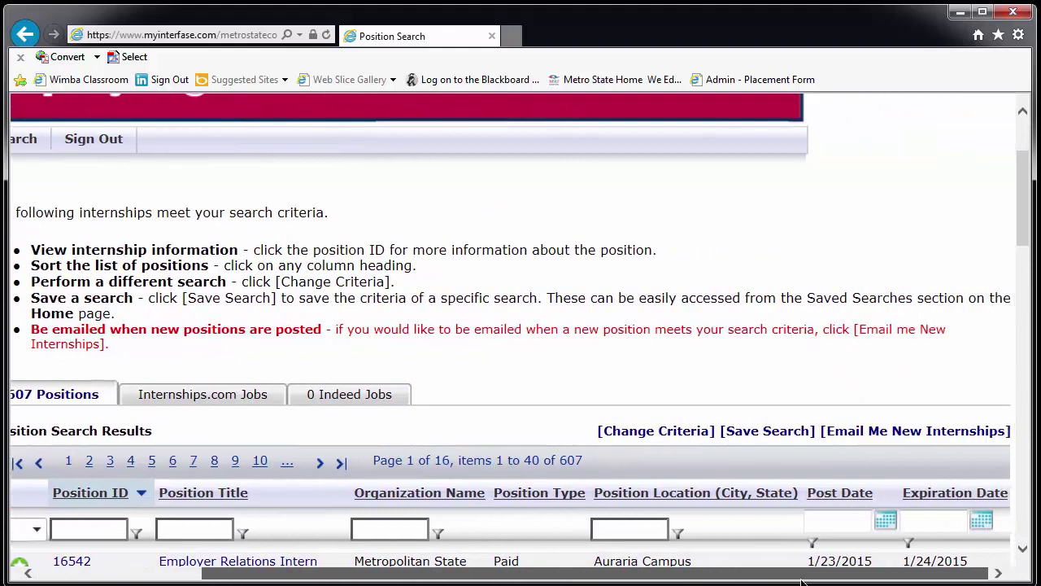
{"action": "left_click", "coordinate": [884, 433]}
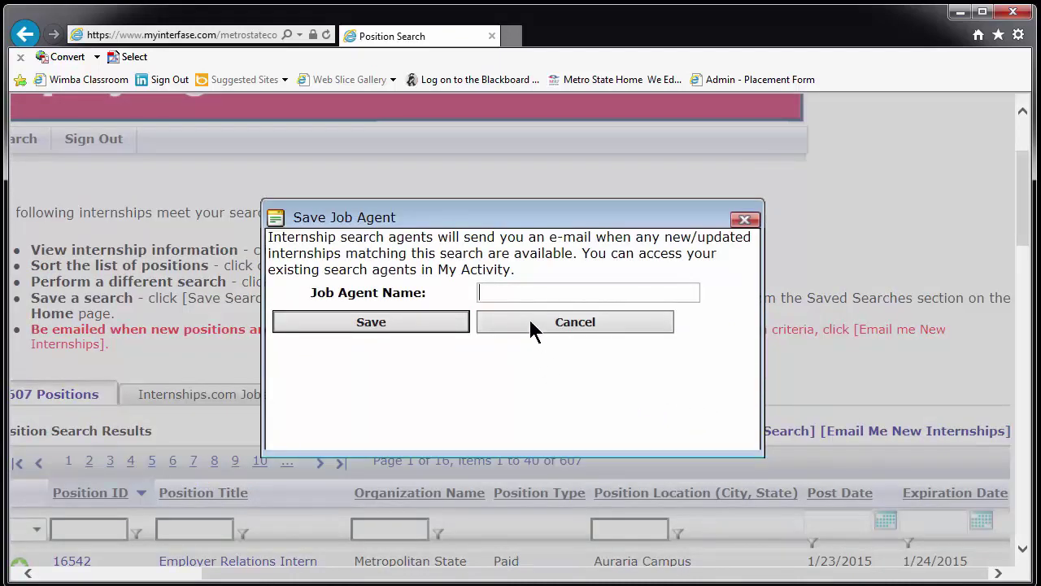
Save the job agent as 'Management Jobs' and acknowledge the created confirmation
{"action": "left_click", "coordinate": [506, 293]}
{"action": "type", "text": "Management Jobs"}
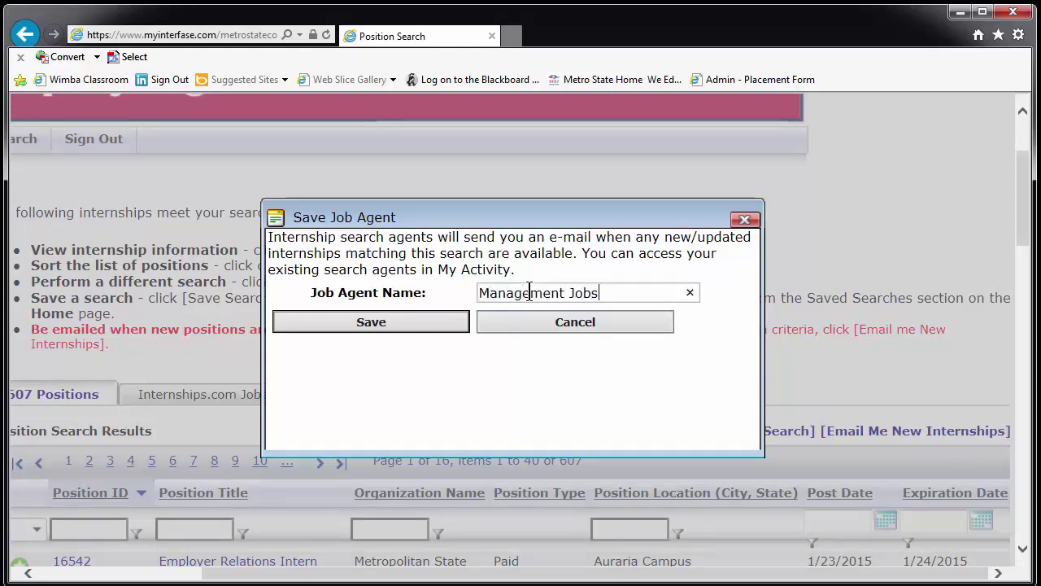
{"action": "left_click", "coordinate": [394, 321]}
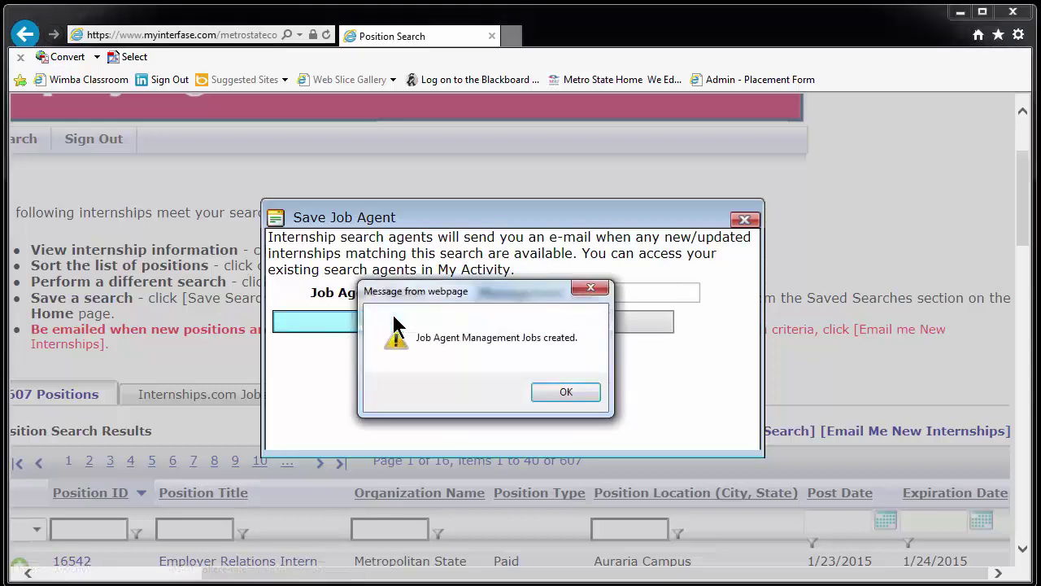
{"action": "left_click", "coordinate": [570, 394]}
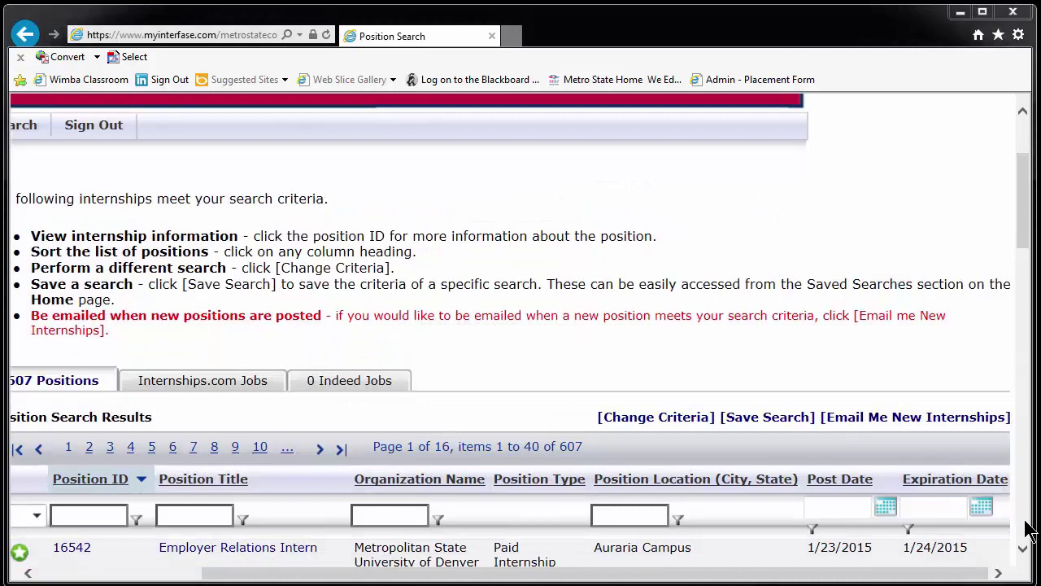
{"action": "left_click", "coordinate": [134, 575]}
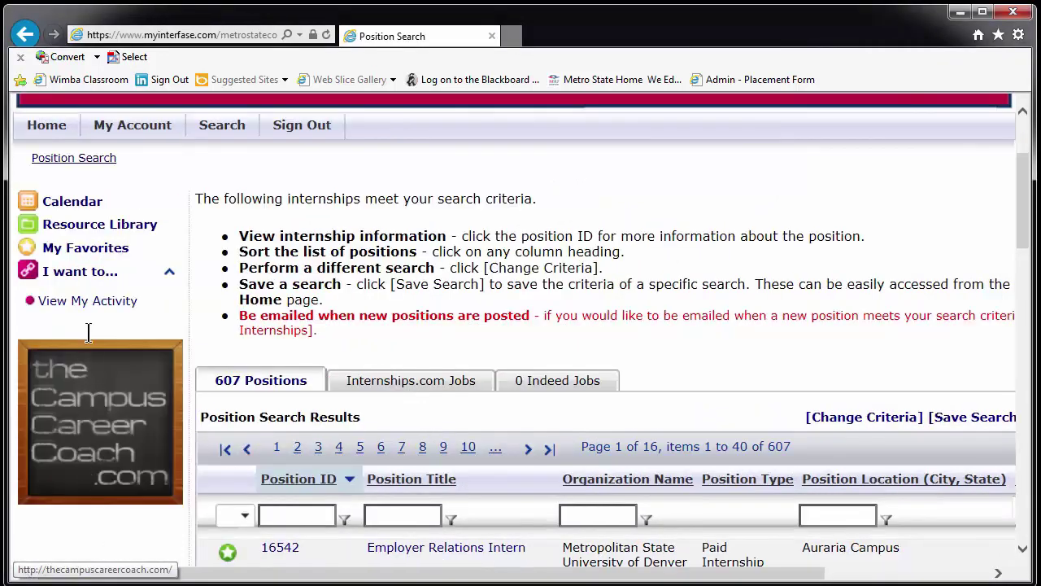